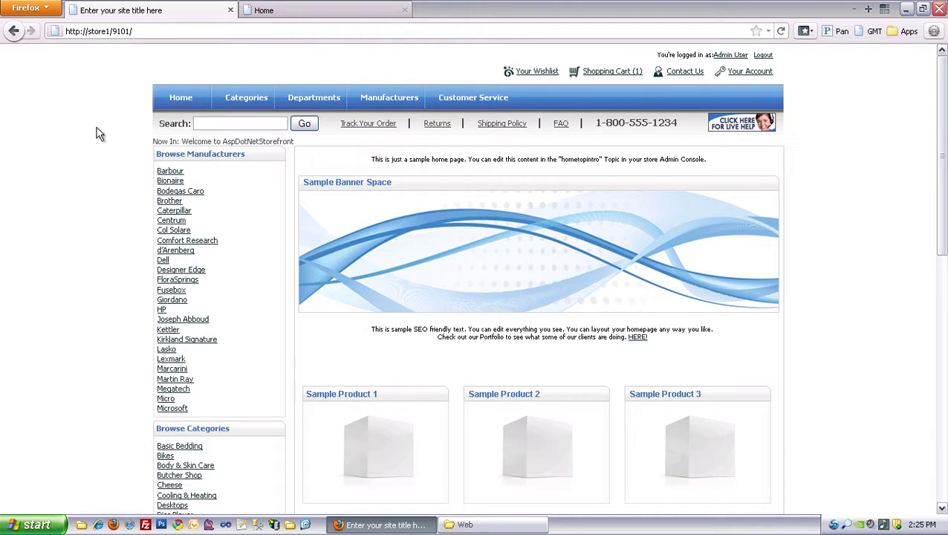
# Step: Start adding a new store on the Domains page of Store Maintenance in the admin site
pyautogui.click(301, 18)
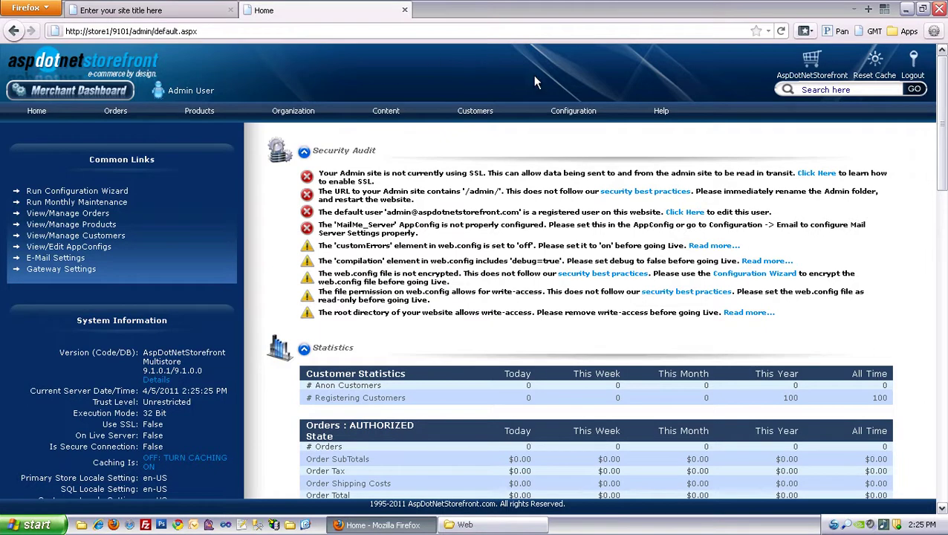
pyautogui.moveTo(565, 112)
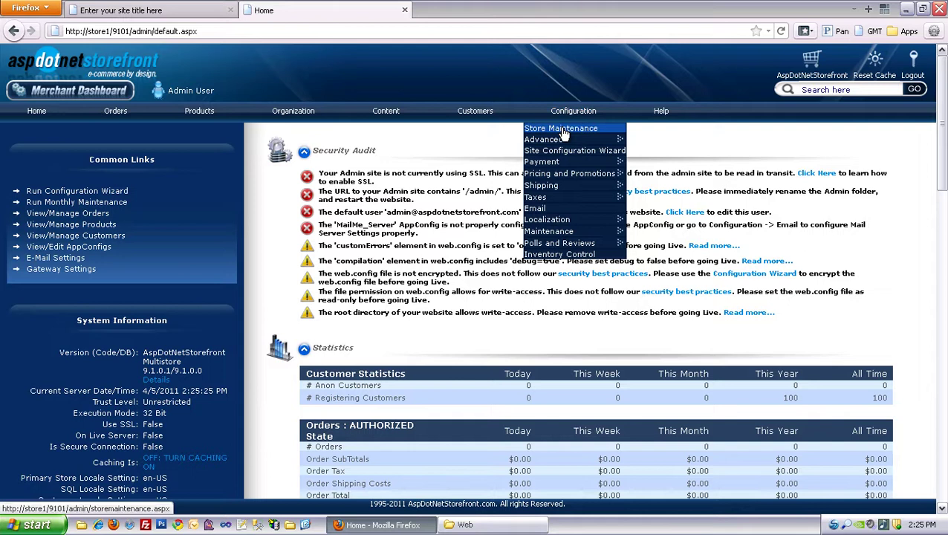
pyautogui.click(562, 129)
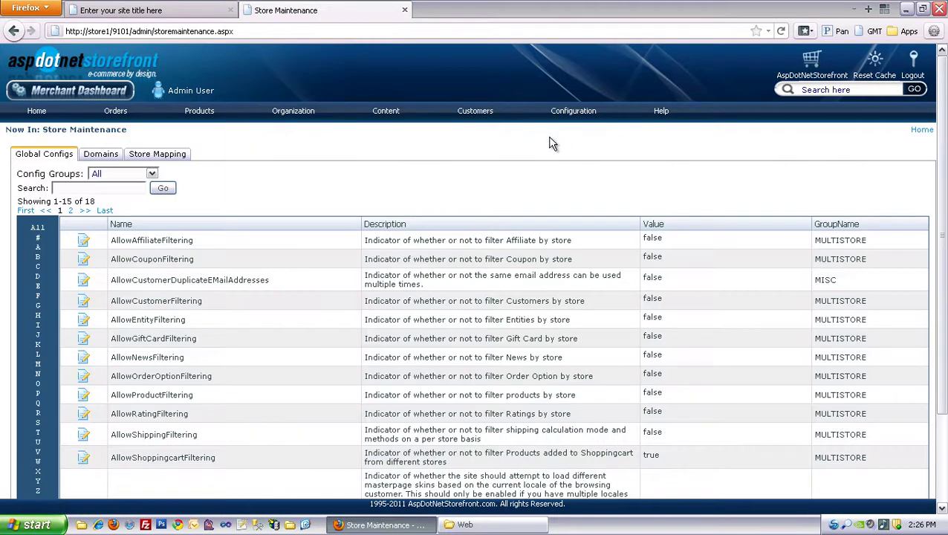
pyautogui.click(101, 155)
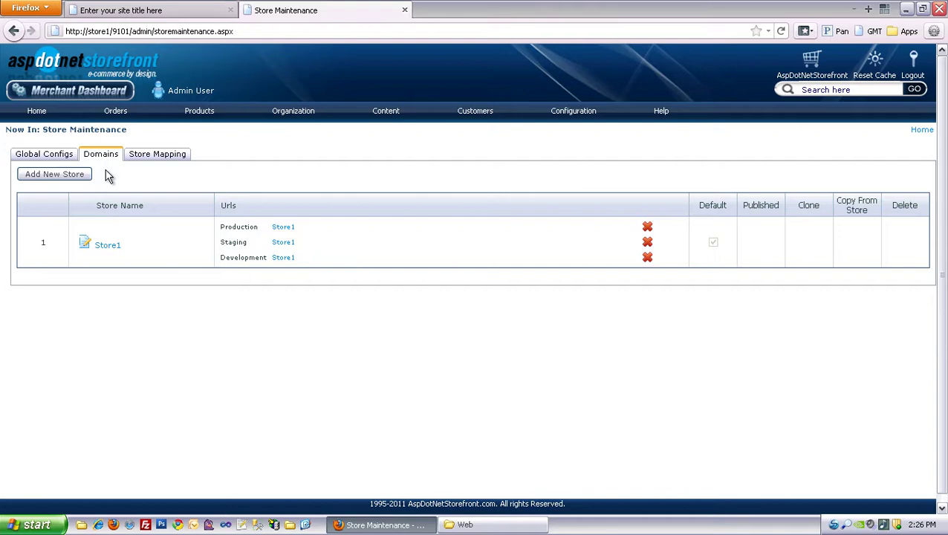
pyautogui.click(86, 176)
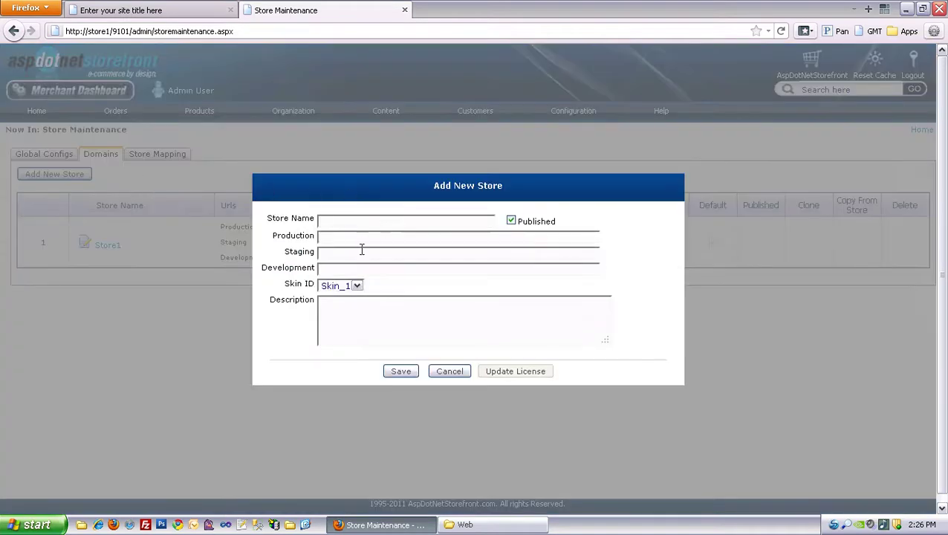
# Step: Set the new store's Development, Staging and Production URLs to Store2
pyautogui.click(343, 266)
pyautogui.write('Sto')
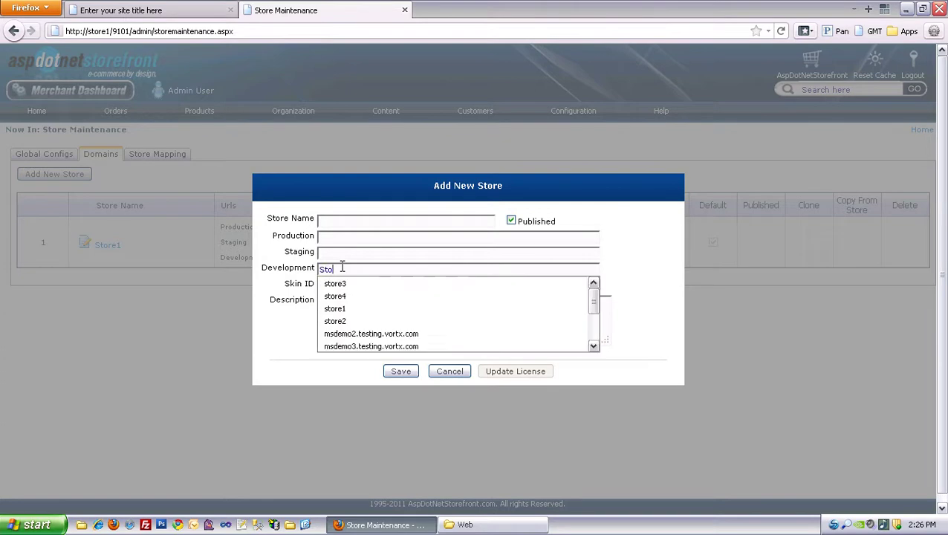
pyautogui.write('re1')
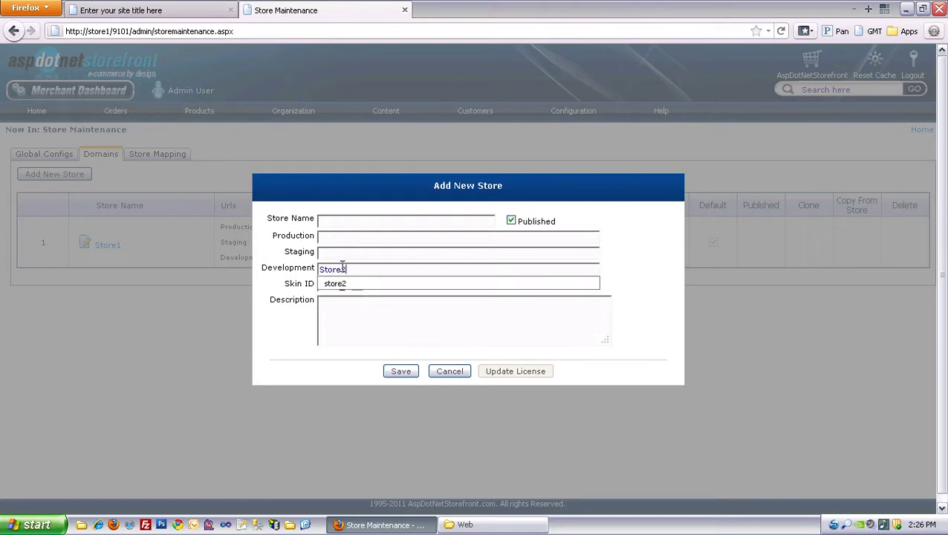
pyautogui.doubleClick(342, 269)
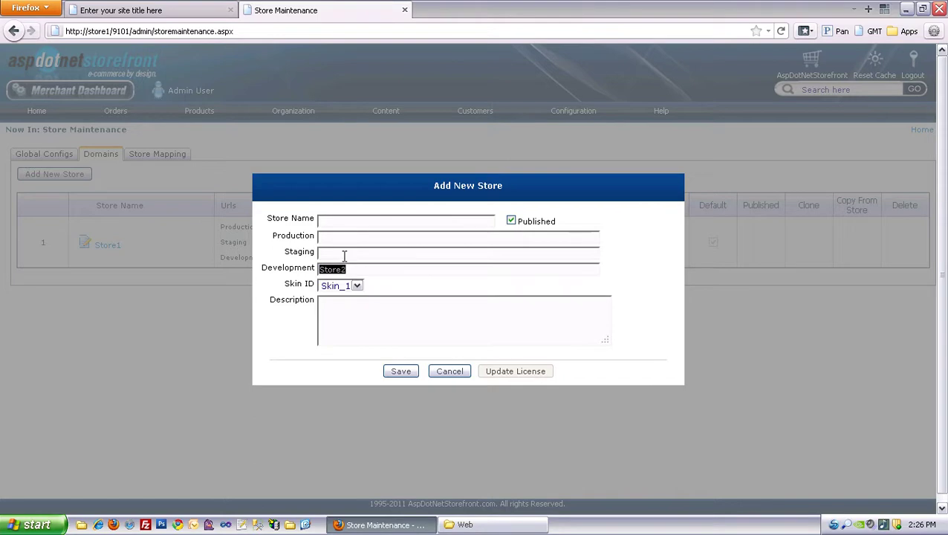
pyautogui.write('Store2')
pyautogui.click(344, 253)
pyautogui.write('Store2')
pyautogui.click(343, 237)
pyautogui.write('Store2')
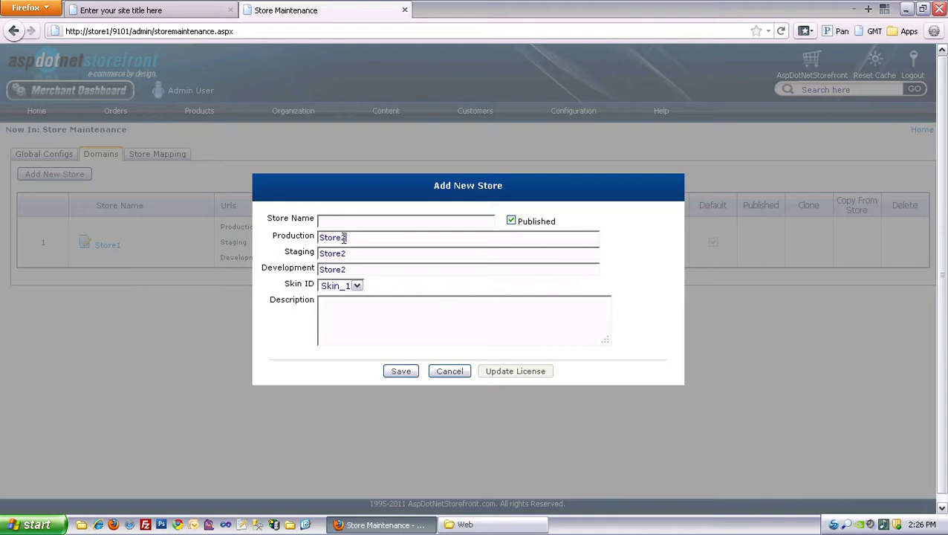
# Step: Name the new store Store2, save it and reset the site cache
pyautogui.click(341, 223)
pyautogui.write('Store2')
pyautogui.click(301, 242)
pyautogui.click(401, 372)
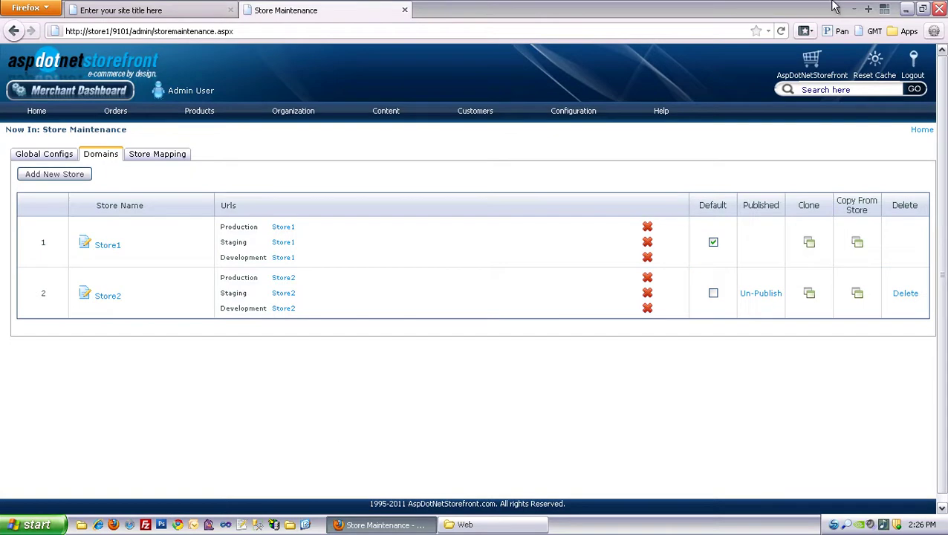
pyautogui.click(878, 64)
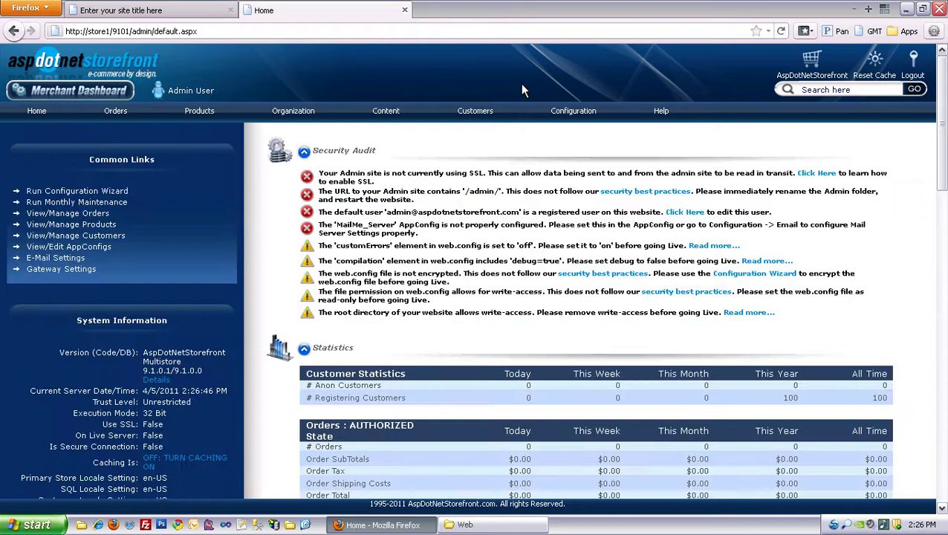
pyautogui.click(213, 12)
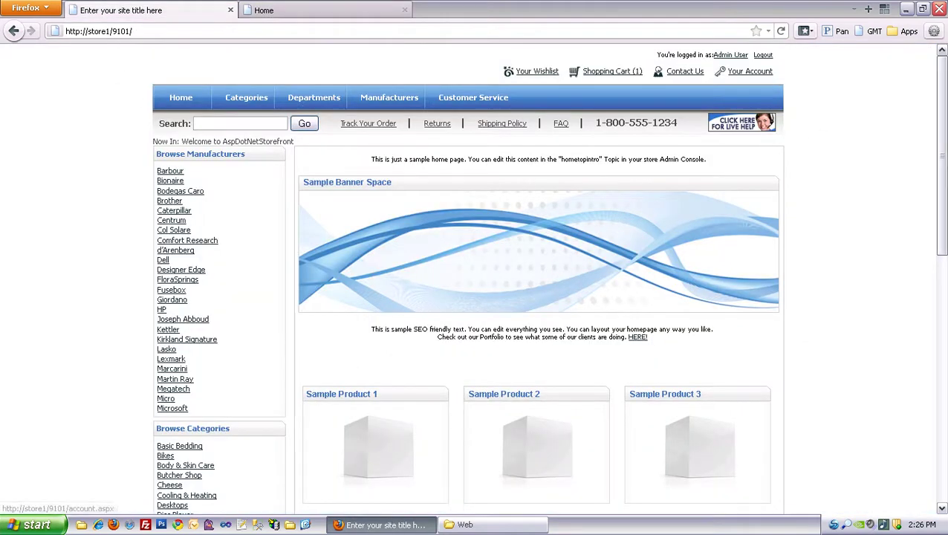
pyautogui.moveTo(936, 115); pyautogui.dragTo(944, 70)
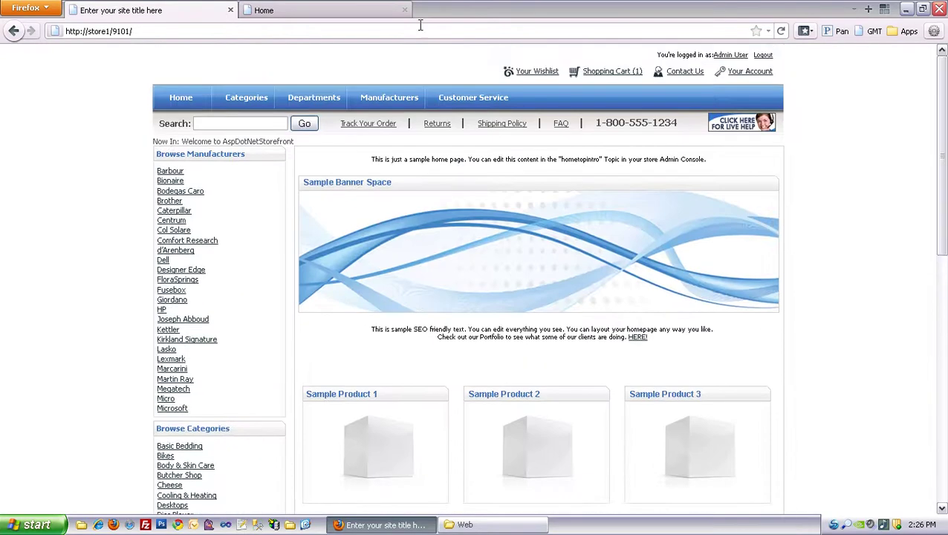
pyautogui.click(107, 32)
pyautogui.write('2')
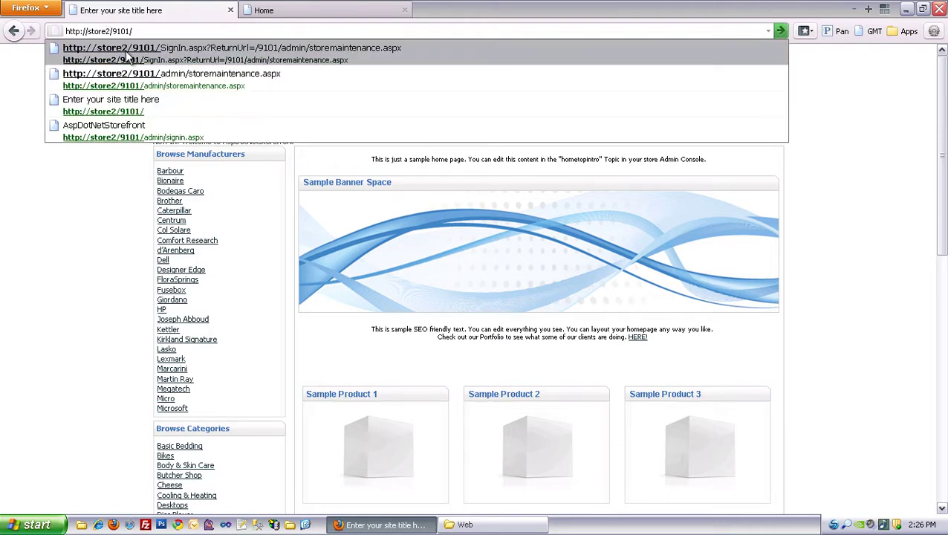
pyautogui.press('Return')
pyautogui.scroll(-10, 125, 175)
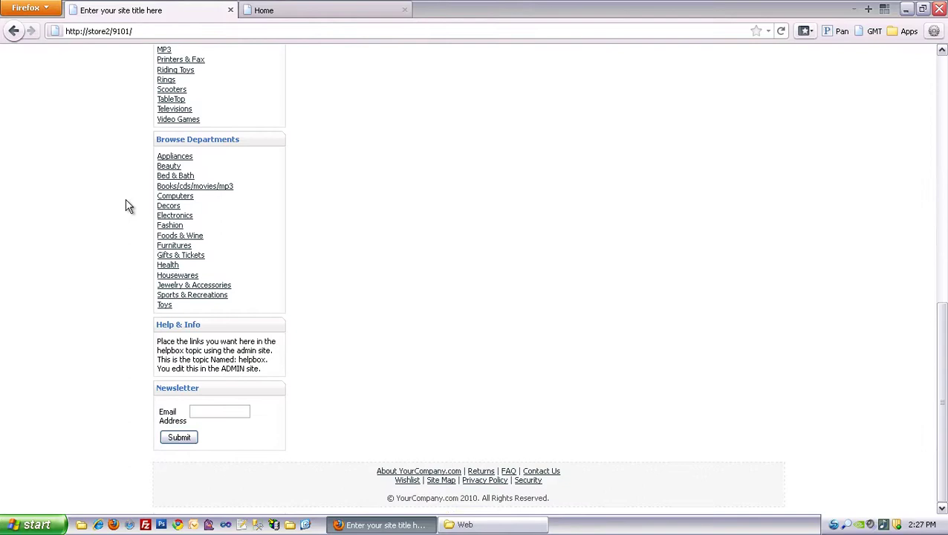
pyautogui.scroll(5, 128, 207)
pyautogui.scroll(3, 127, 209)
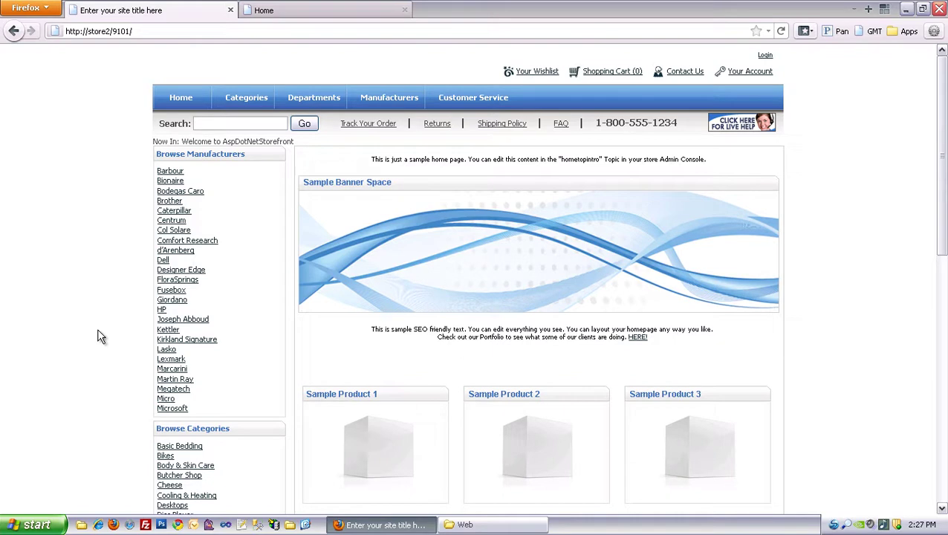
# Step: Switch to Windows Explorer and duplicate the Skin_1 folder inside C:\Sandbox\9101\Web\App_Templates
pyautogui.click(500, 526)
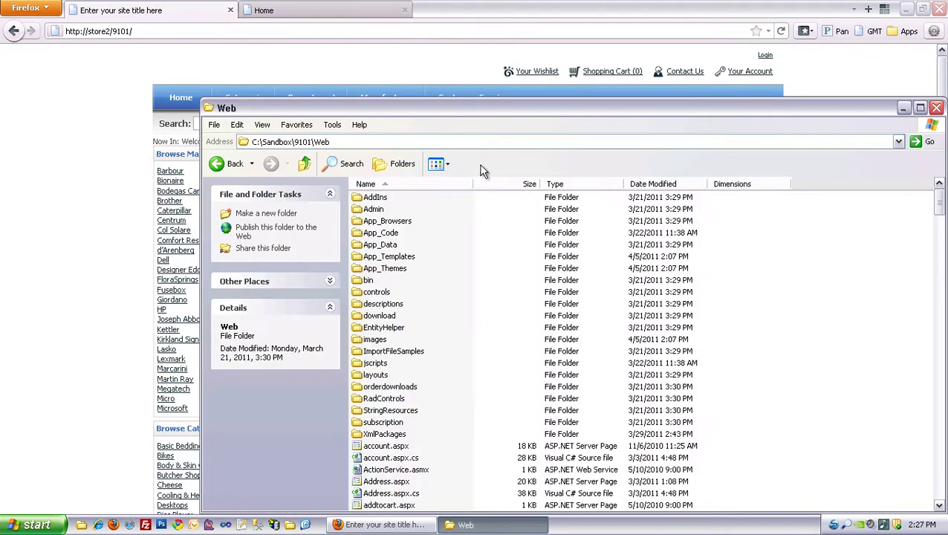
pyautogui.moveTo(483, 111); pyautogui.dragTo(428, 86)
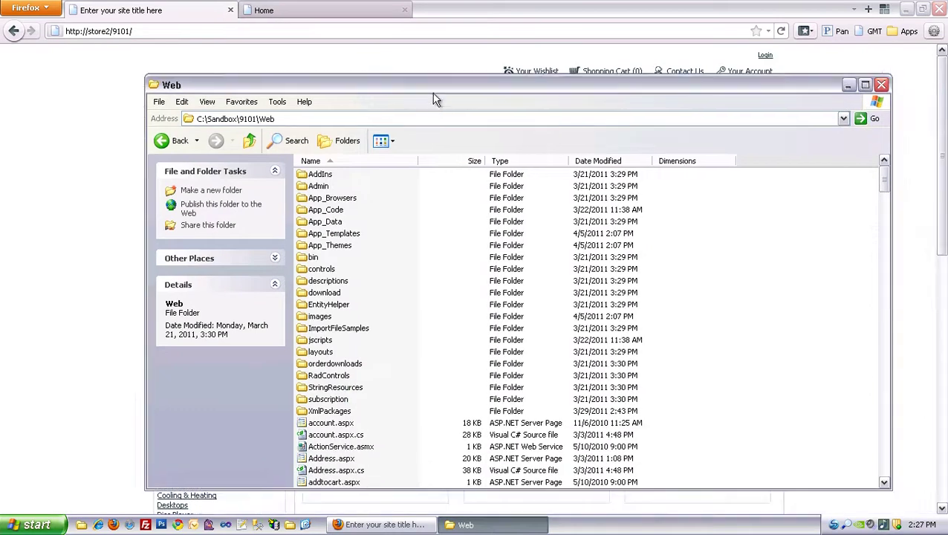
pyautogui.click(338, 235)
pyautogui.click(342, 247)
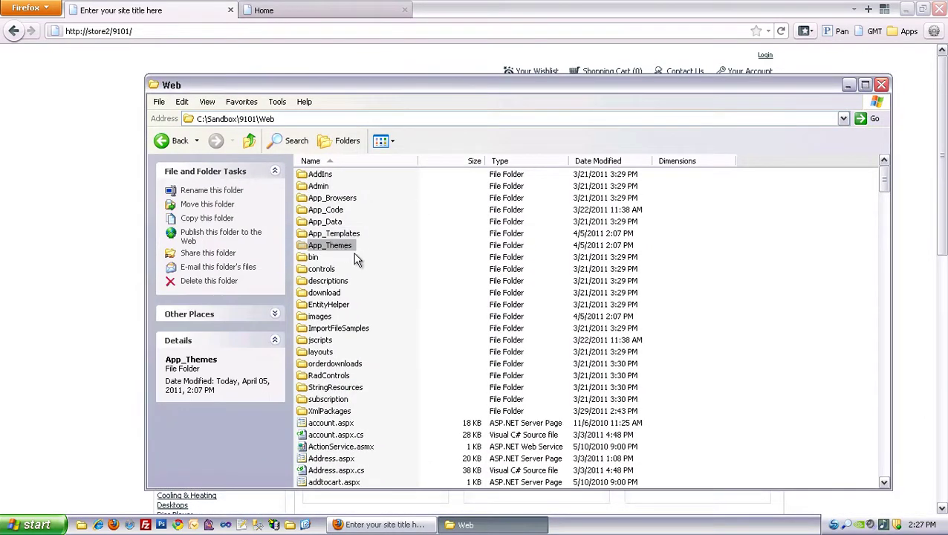
pyautogui.click(345, 235)
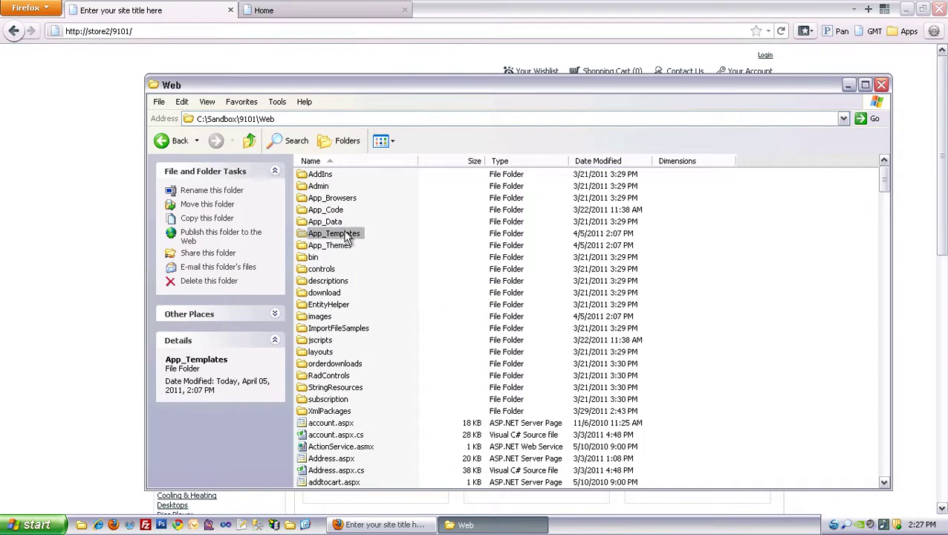
pyautogui.doubleClick(346, 237)
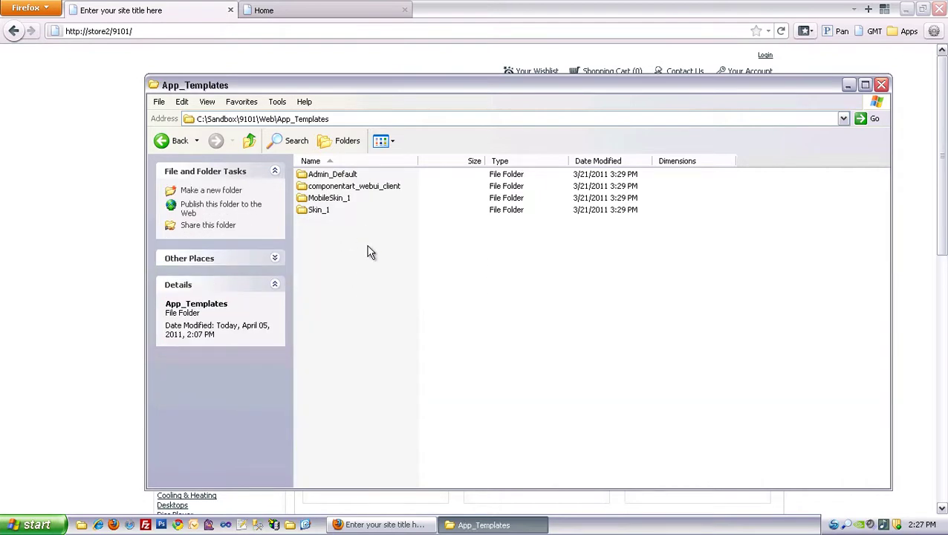
pyautogui.click(324, 211)
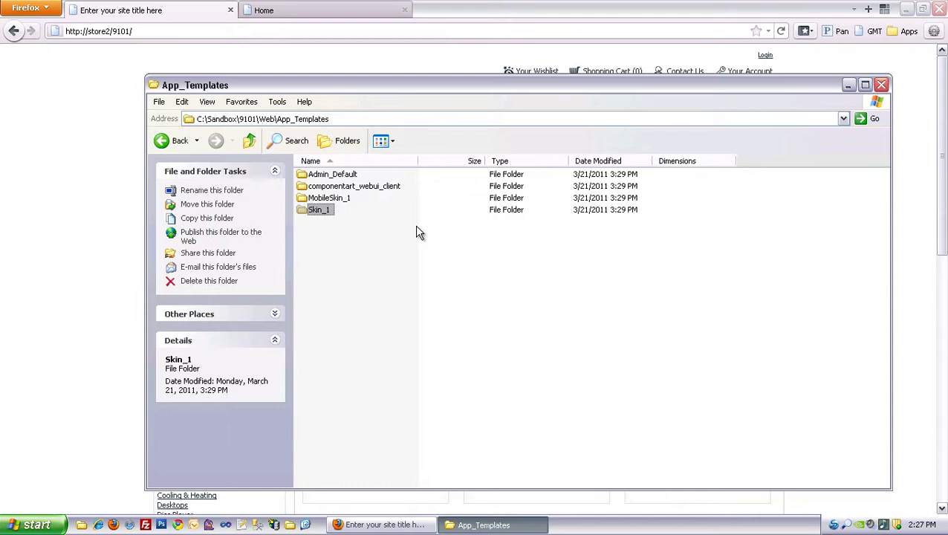
pyautogui.hotkey('ctrl', 'v')
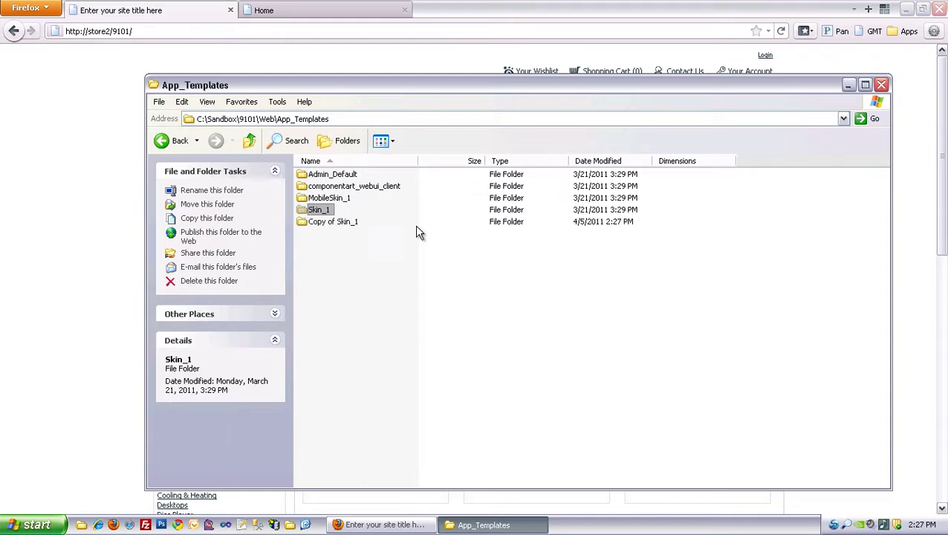
# Step: Rename the copied skin folder in App_Templates to Skin_2
pyautogui.click(338, 225)
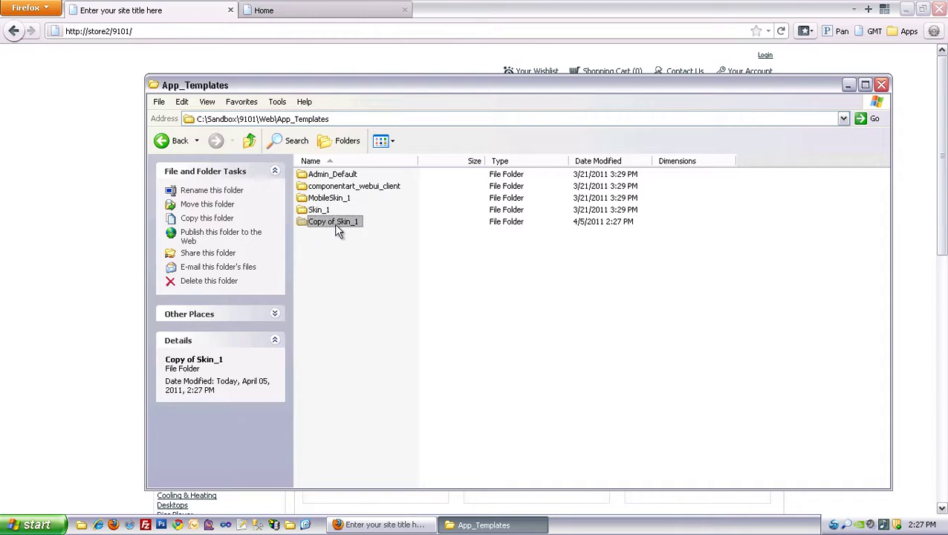
pyautogui.click(337, 221)
pyautogui.press('Home')
pyautogui.press('Delete')
pyautogui.press('Delete')
pyautogui.press('Delete')
pyautogui.press('Delete')
pyautogui.press('Delete')
pyautogui.press('Delete')
pyautogui.press('Delete')
pyautogui.press('Delete')
pyautogui.press('End')
pyautogui.press('BackSpace')
pyautogui.write('2')
pyautogui.press('Return')
pyautogui.click(306, 239)
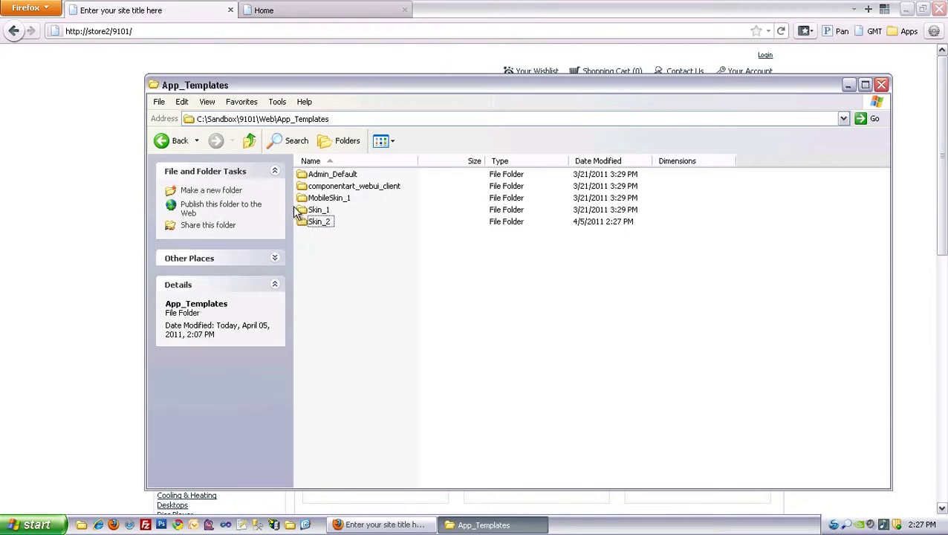
# Step: Duplicate the Skin_1 folder inside C:\Sandbox\9101\Web\App_Themes
pyautogui.click(249, 141)
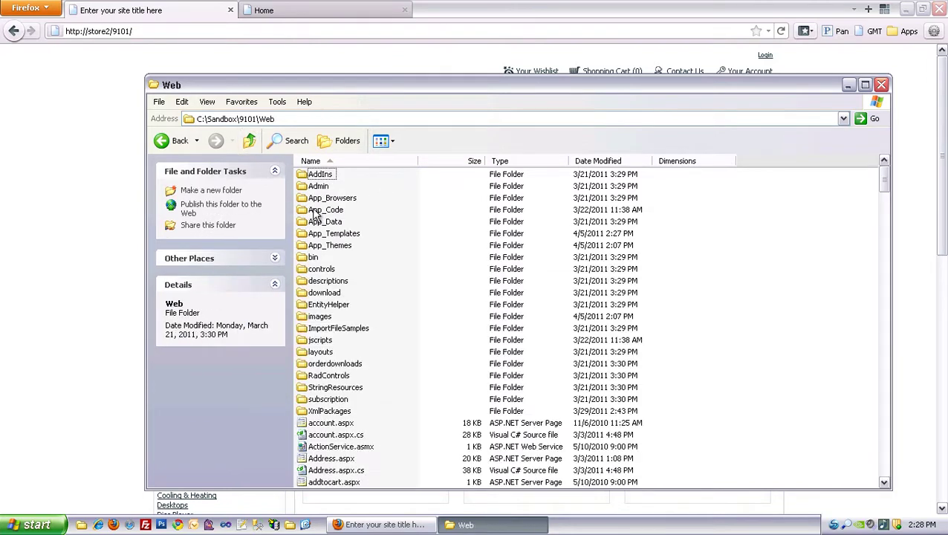
pyautogui.doubleClick(330, 246)
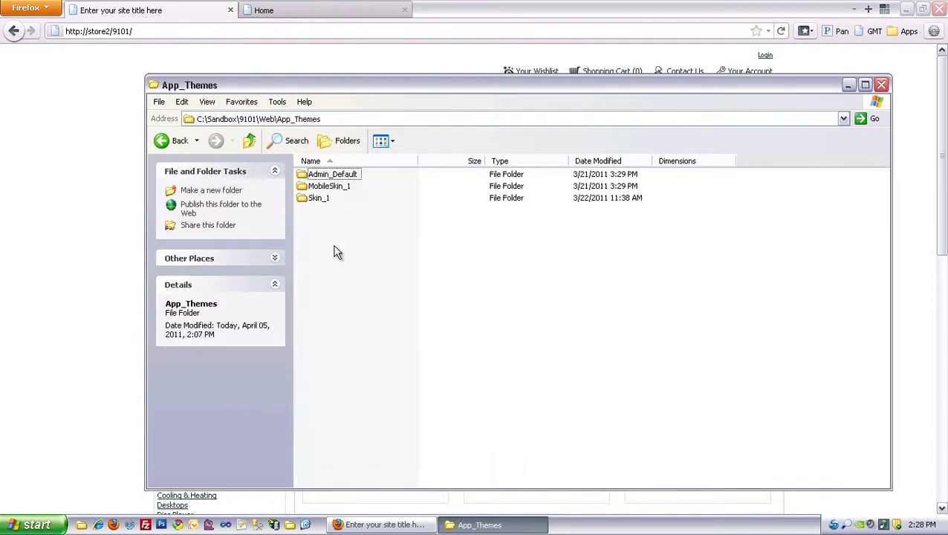
pyautogui.click(329, 202)
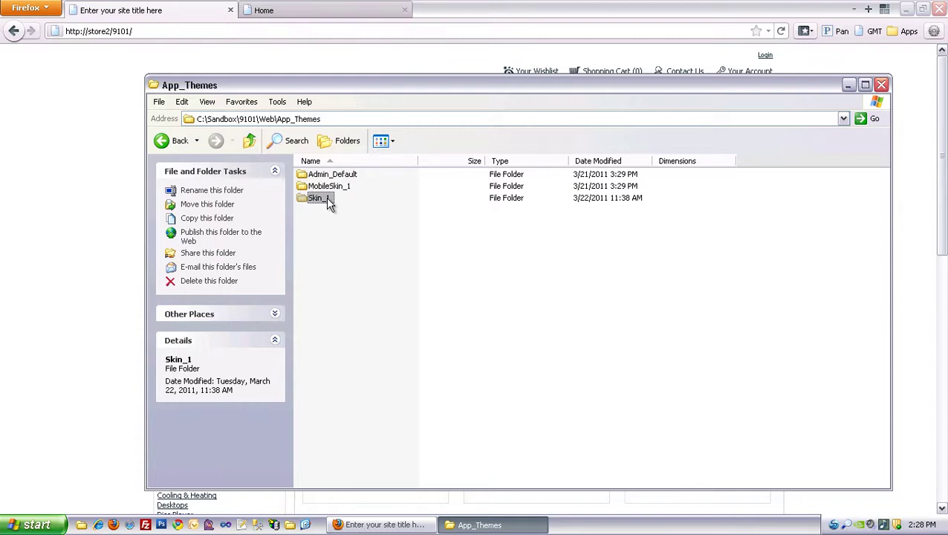
pyautogui.hotkey('ctrl', 'v')
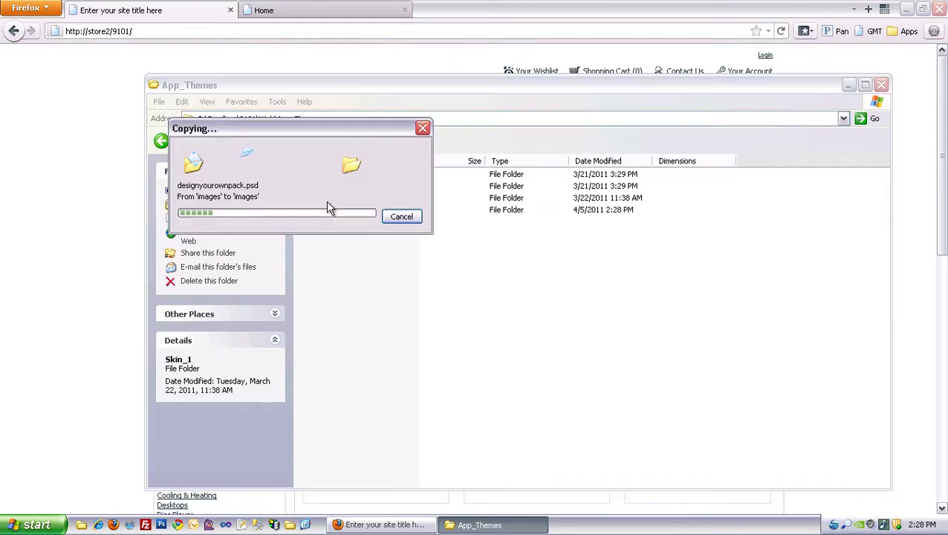
pyautogui.moveTo(318, 131); pyautogui.dragTo(191, 89)
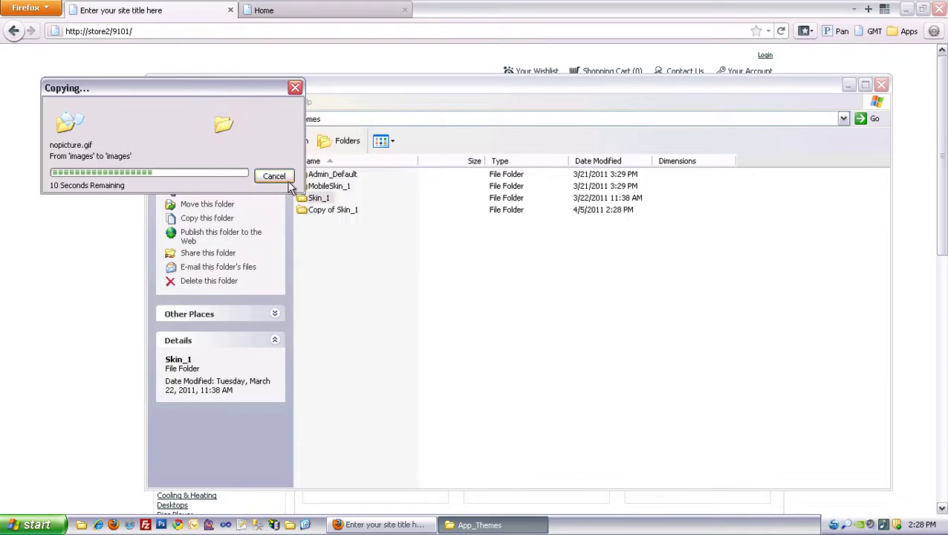
# Step: Rename the copied skin folder in App_Themes to Skin_2
pyautogui.click(325, 209)
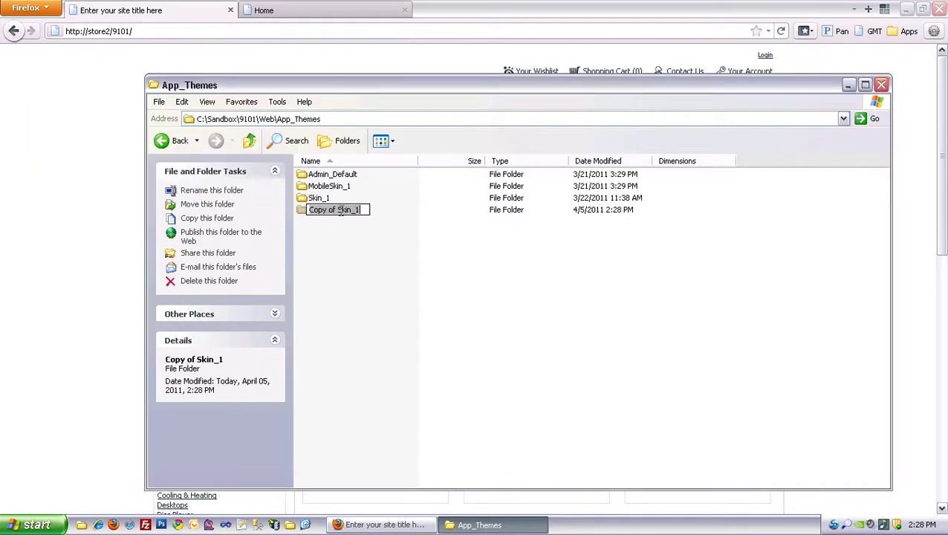
pyautogui.click(330, 211)
pyautogui.moveTo(329, 210); pyautogui.dragTo(308, 211)
pyautogui.press('Delete')
pyautogui.press('Right')
pyautogui.press('Right')
pyautogui.press('Right')
pyautogui.press('Right')
pyautogui.press('Right')
pyautogui.press('Right')
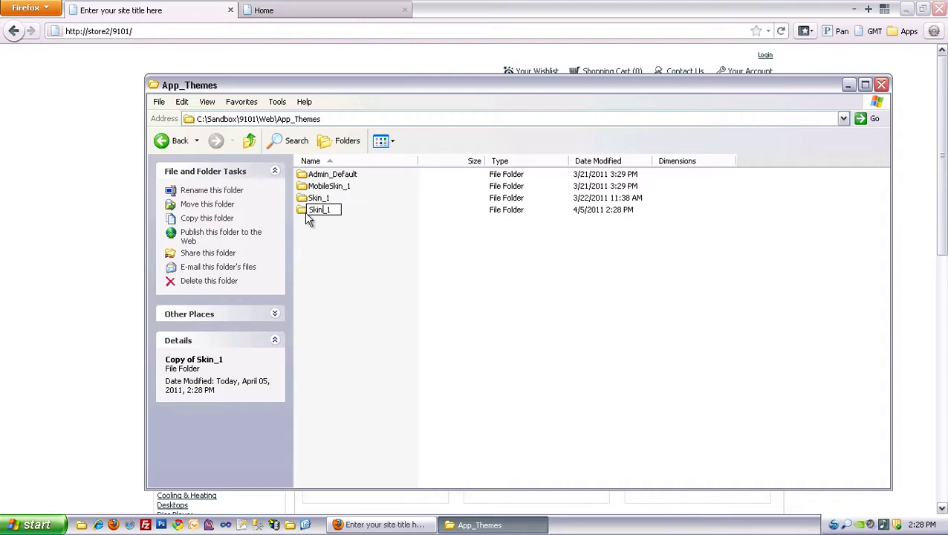
pyautogui.press('BackSpace')
pyautogui.write('2')
pyautogui.click(352, 234)
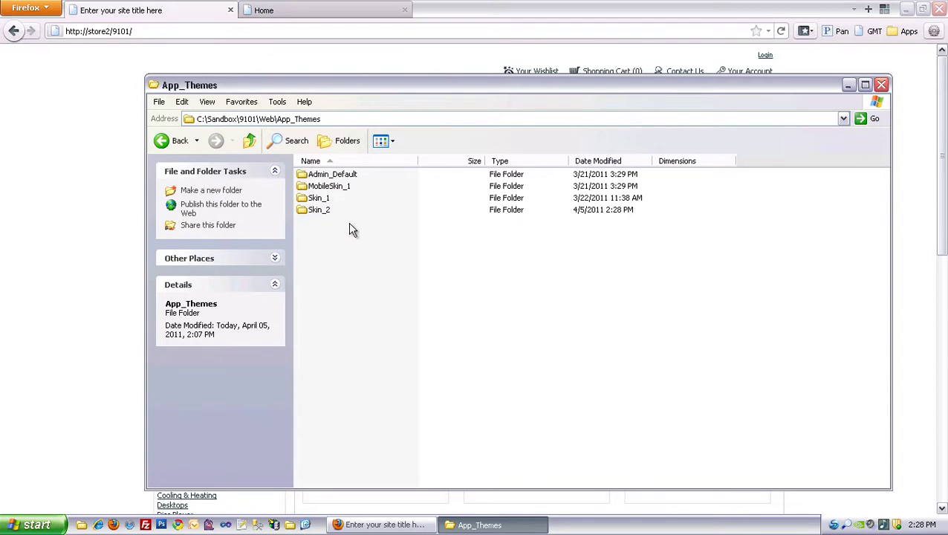
# Step: Open the style.css file of the Skin_2 theme folder in Notepad++
pyautogui.moveTo(324, 215)
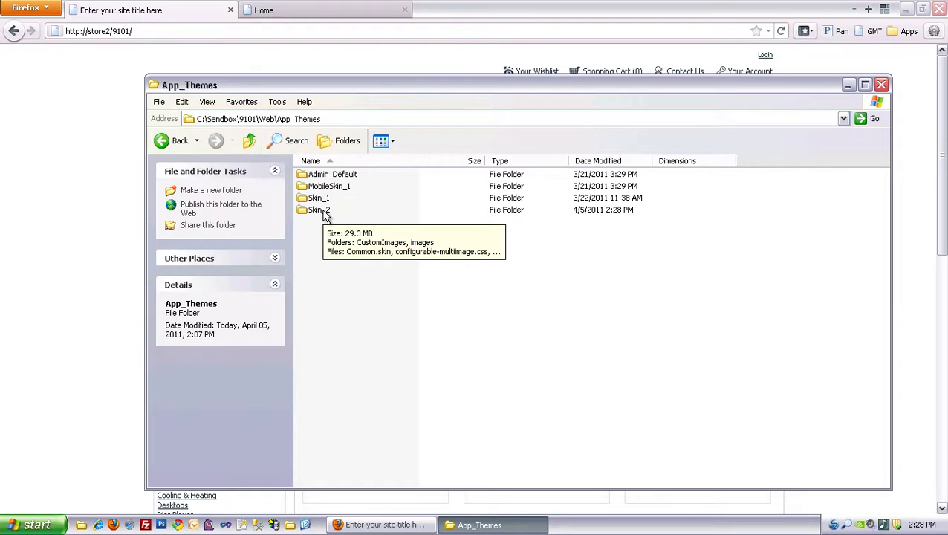
pyautogui.doubleClick(325, 214)
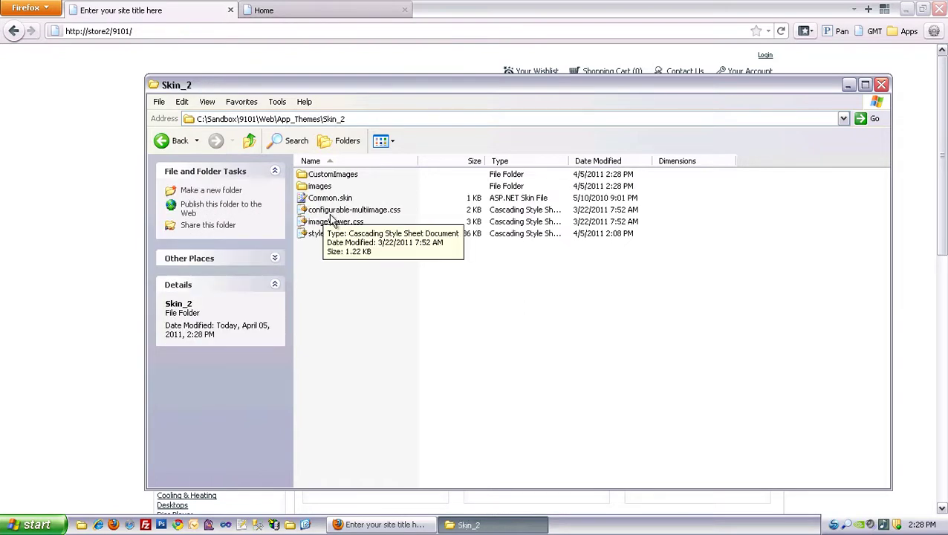
pyautogui.click(321, 235)
pyautogui.rightClick(321, 234)
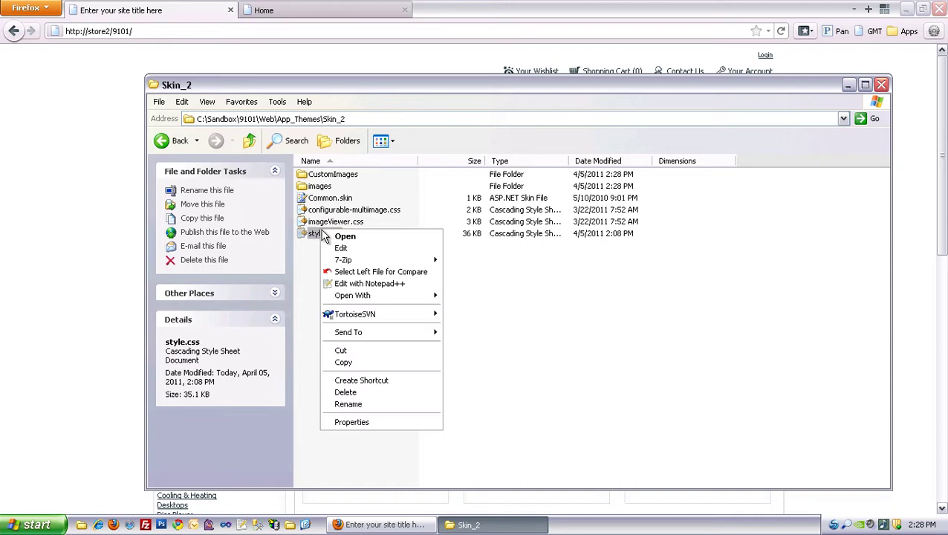
pyautogui.click(355, 286)
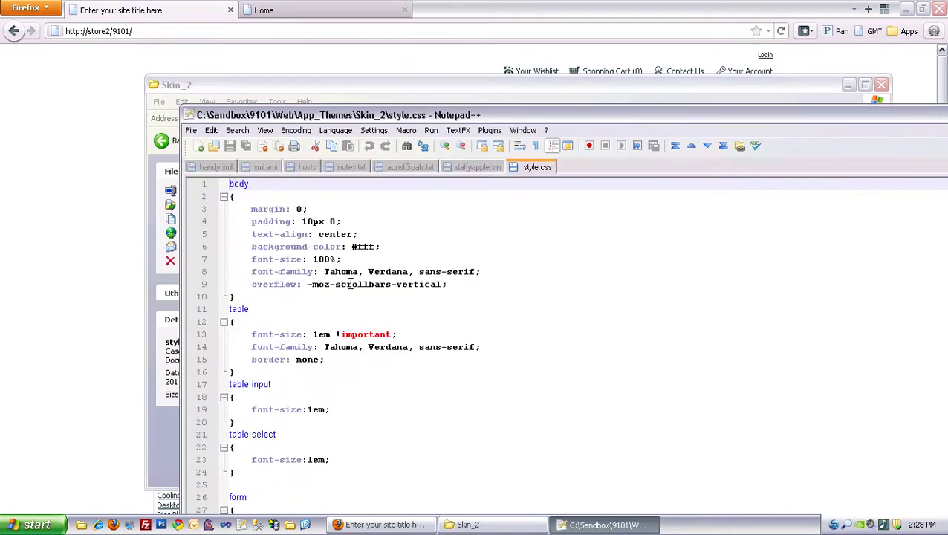
# Step: Set the body background-color in Skin_2's style.css to #ccc, save the file and close the editor
pyautogui.doubleClick(365, 246)
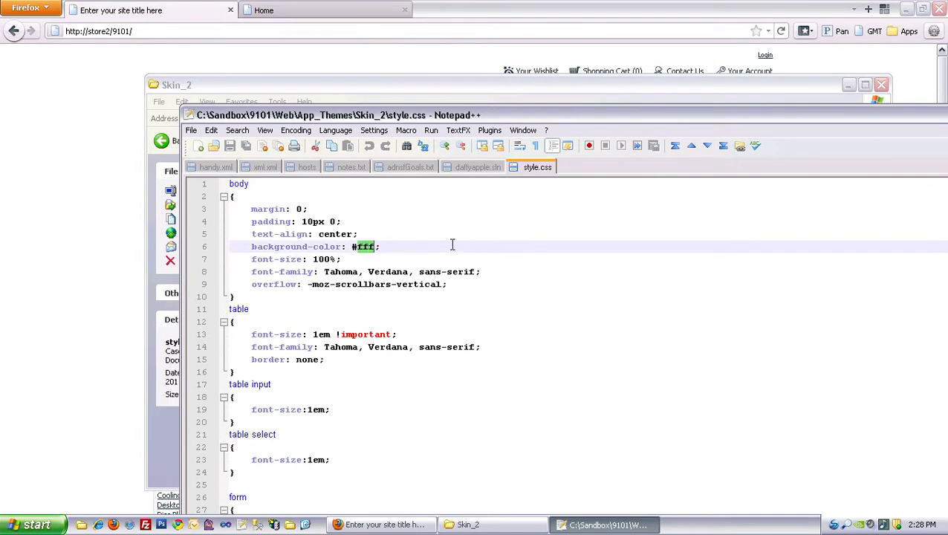
pyautogui.write('ccc')
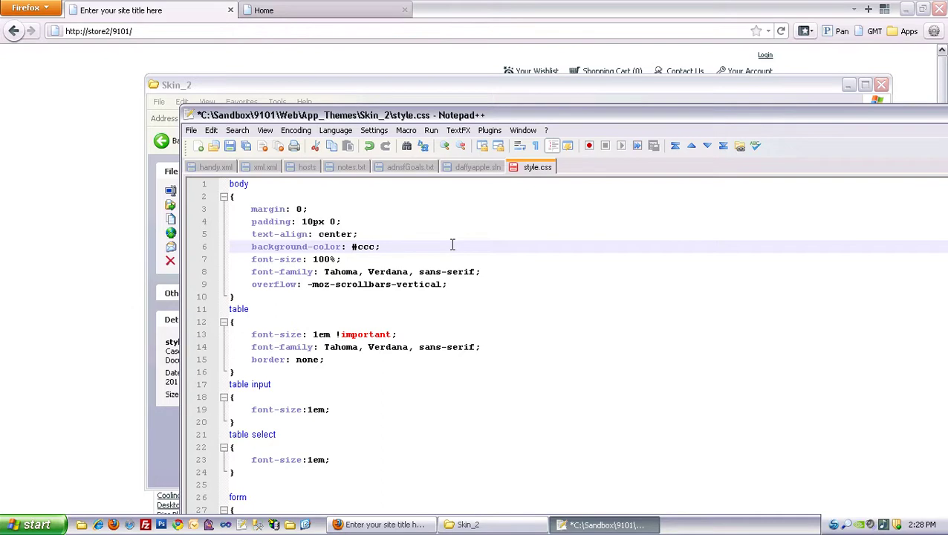
pyautogui.hotkey('ctrl', 's')
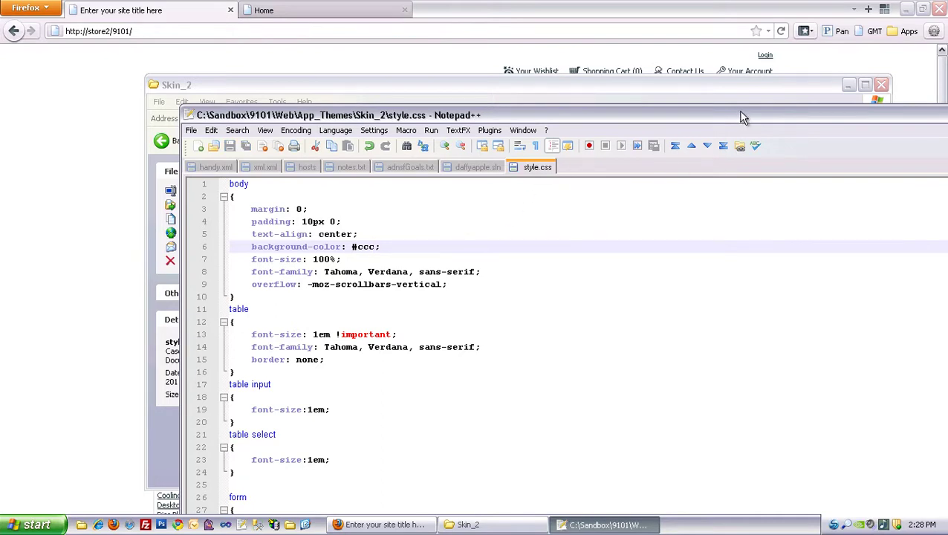
pyautogui.moveTo(743, 118); pyautogui.dragTo(541, 89)
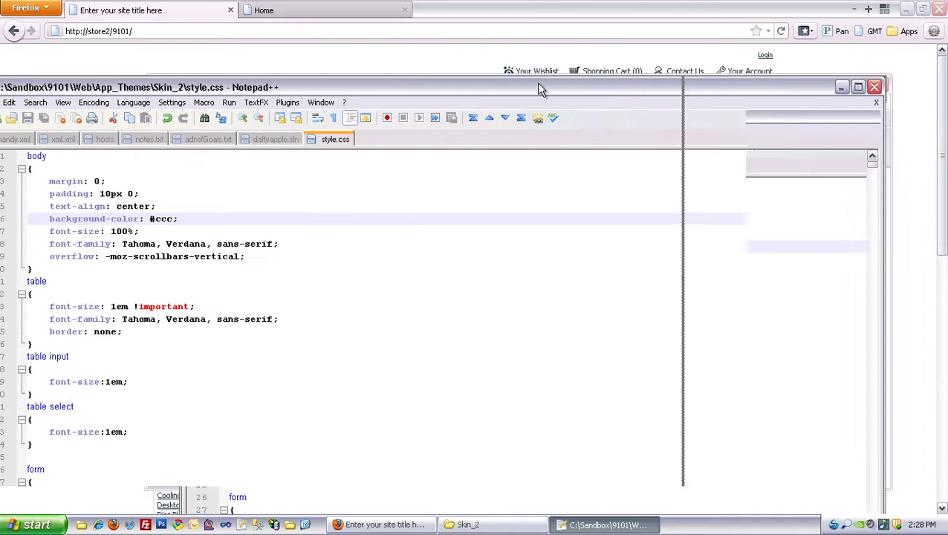
pyautogui.click(923, 88)
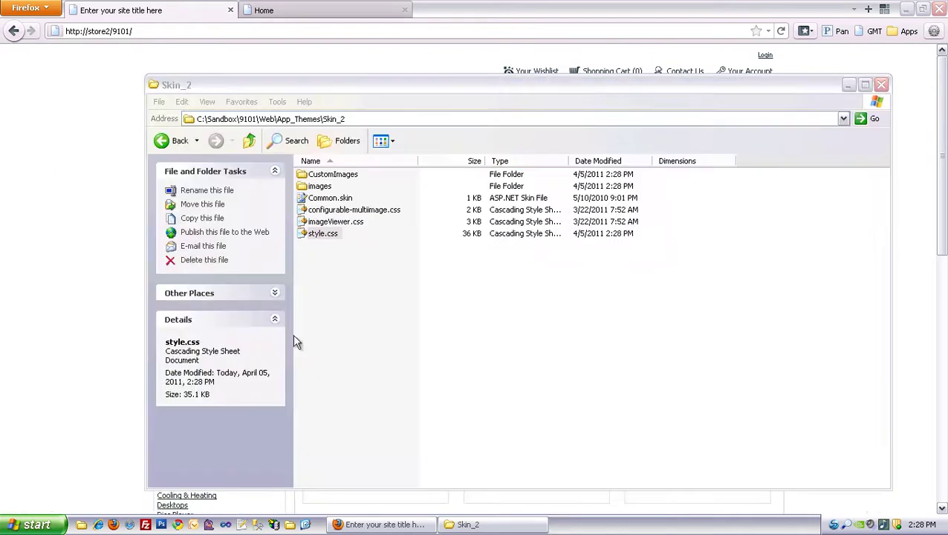
# Step: Switch to the store's admin site in Firefox and reset its cache
pyautogui.click(116, 295)
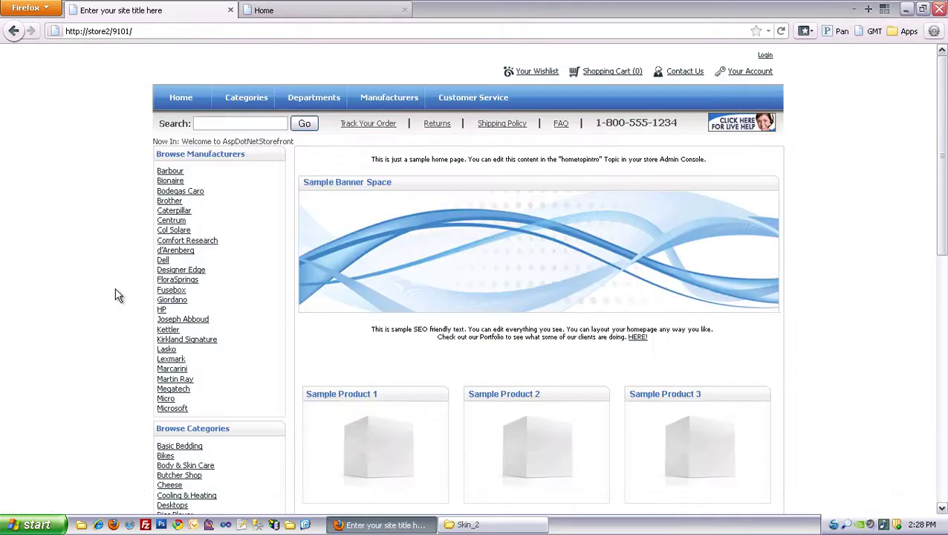
pyautogui.click(320, 11)
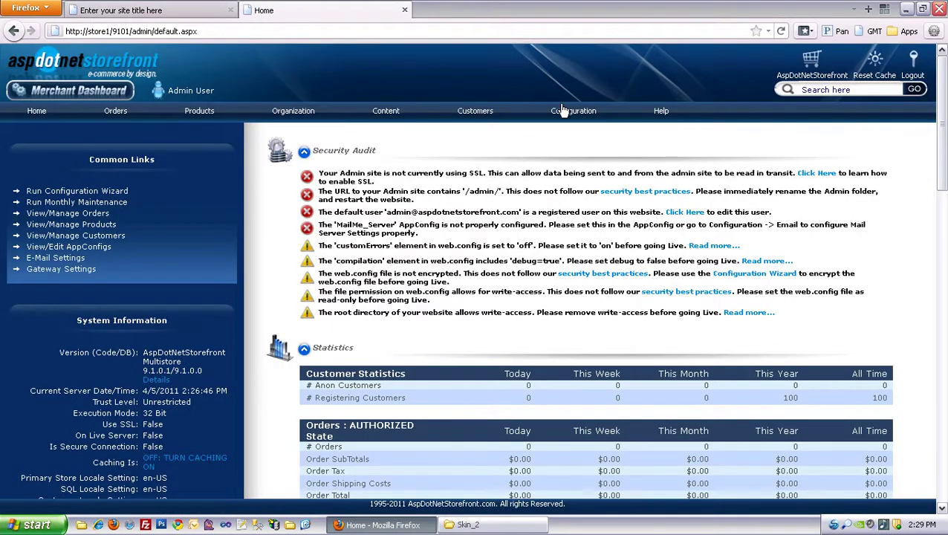
pyautogui.moveTo(562, 111)
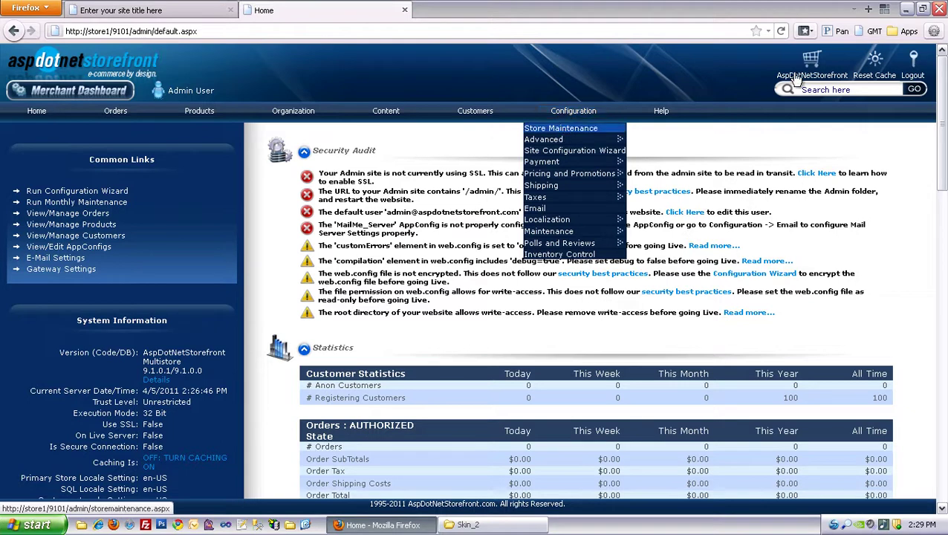
pyautogui.click(875, 62)
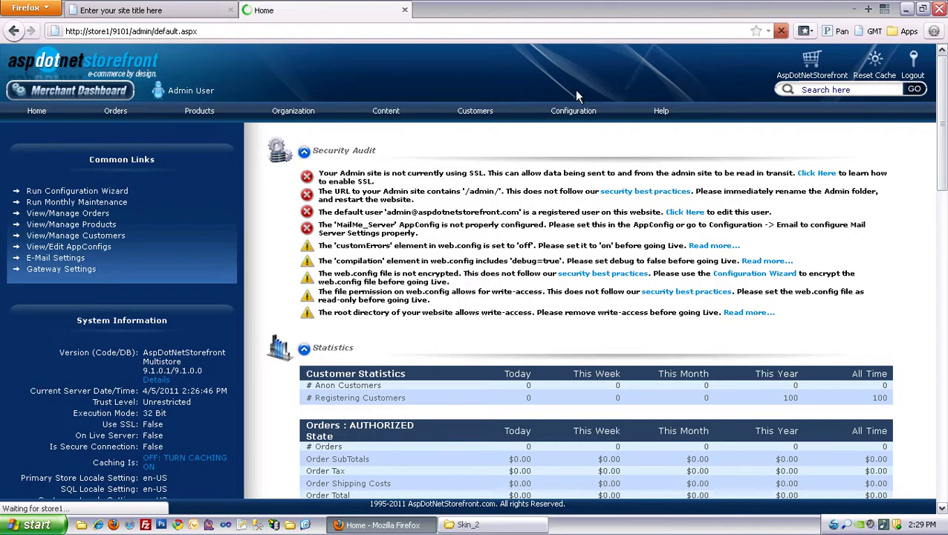
# Step: Assign Skin_2 as the Skin ID of Store2 in Store Maintenance and save the store
pyautogui.moveTo(573, 112)
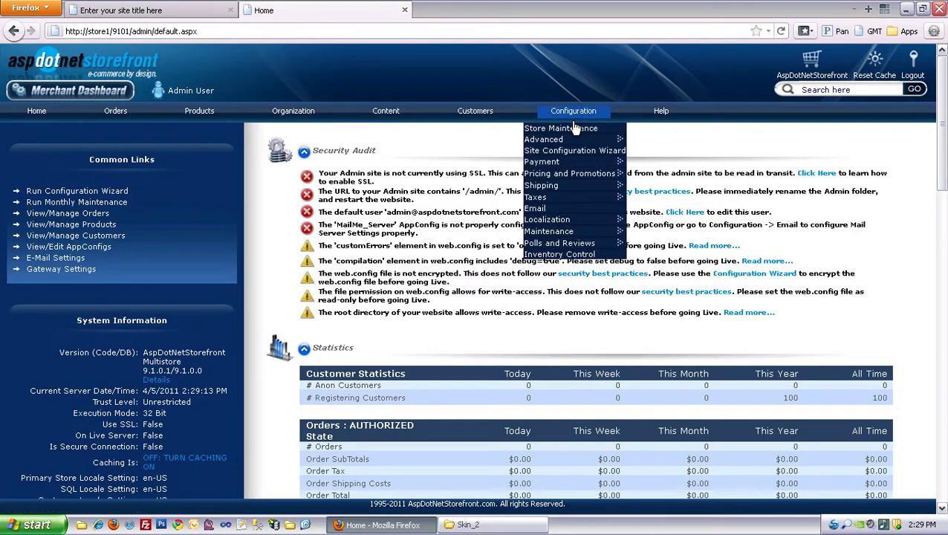
pyautogui.click(577, 130)
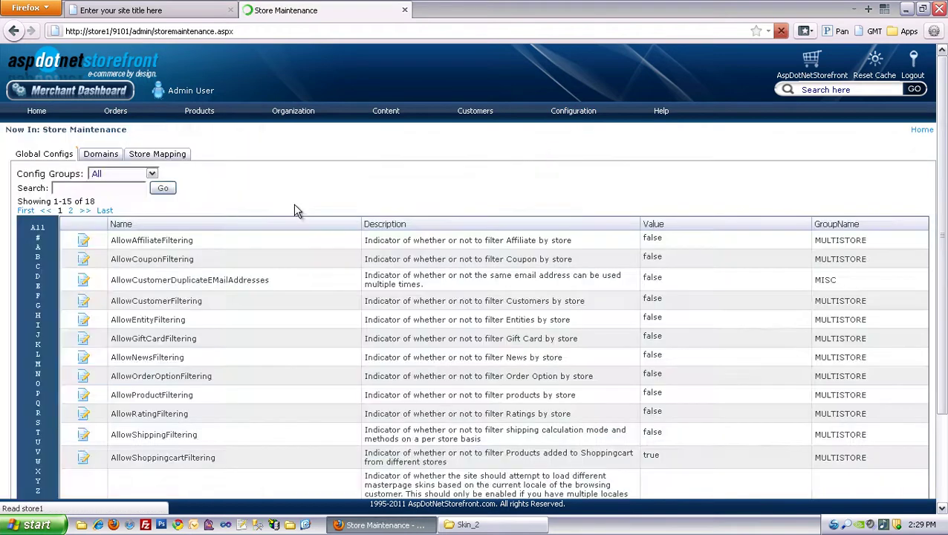
pyautogui.click(107, 158)
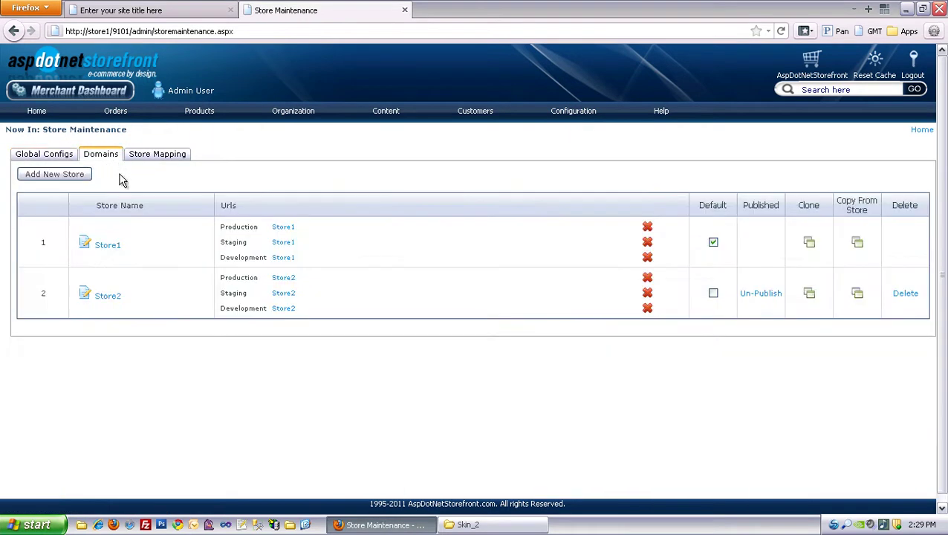
pyautogui.click(113, 297)
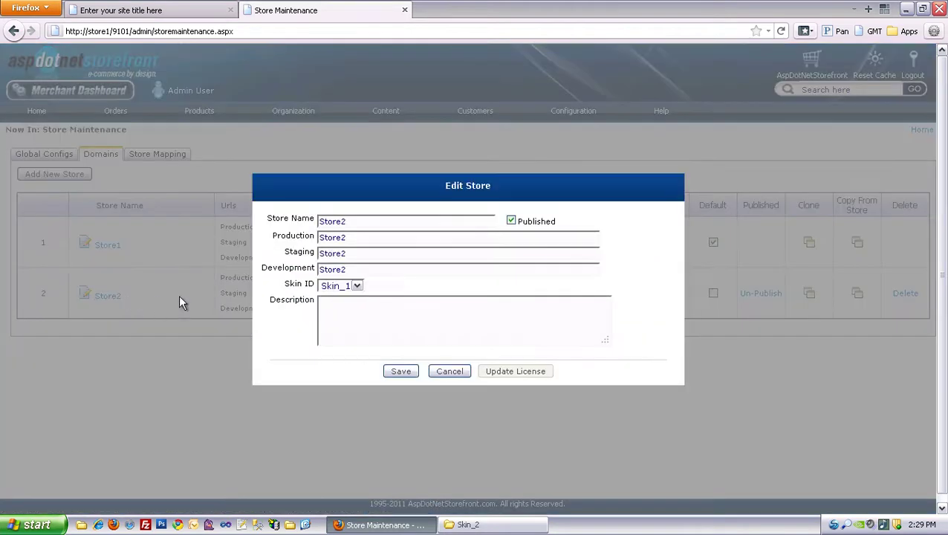
pyautogui.click(358, 286)
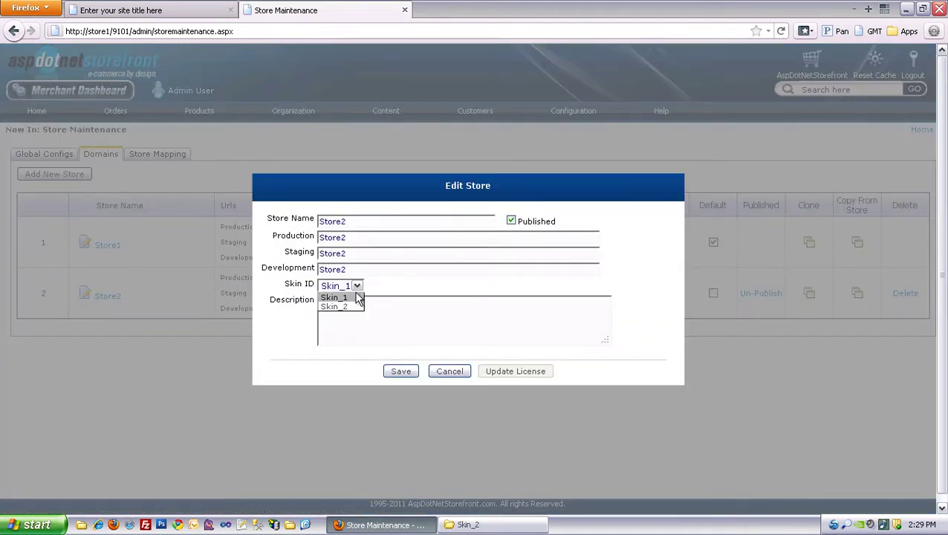
pyautogui.click(354, 307)
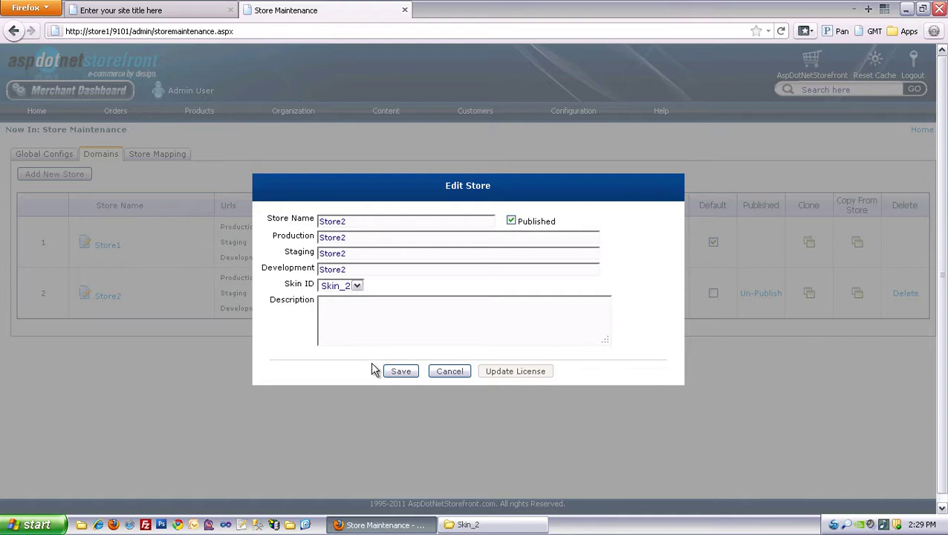
pyautogui.click(392, 376)
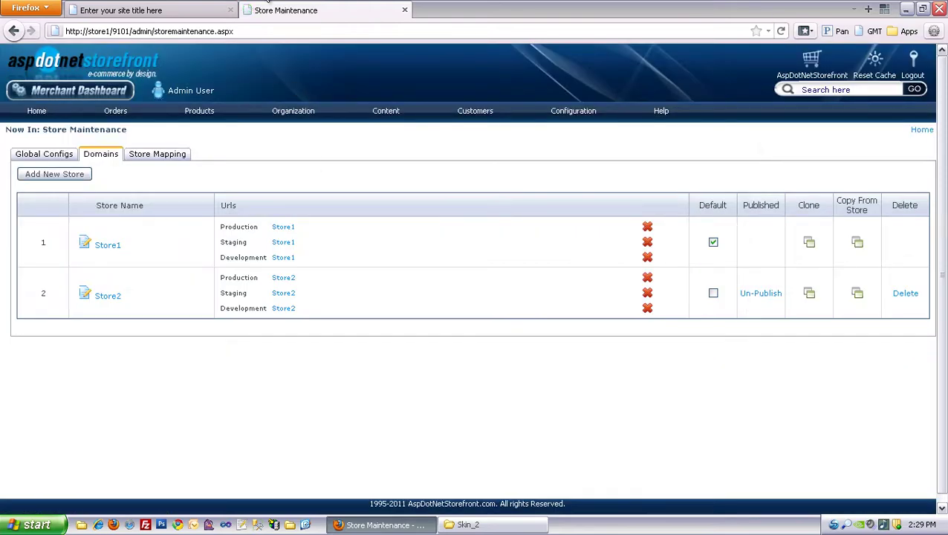
pyautogui.click(195, 13)
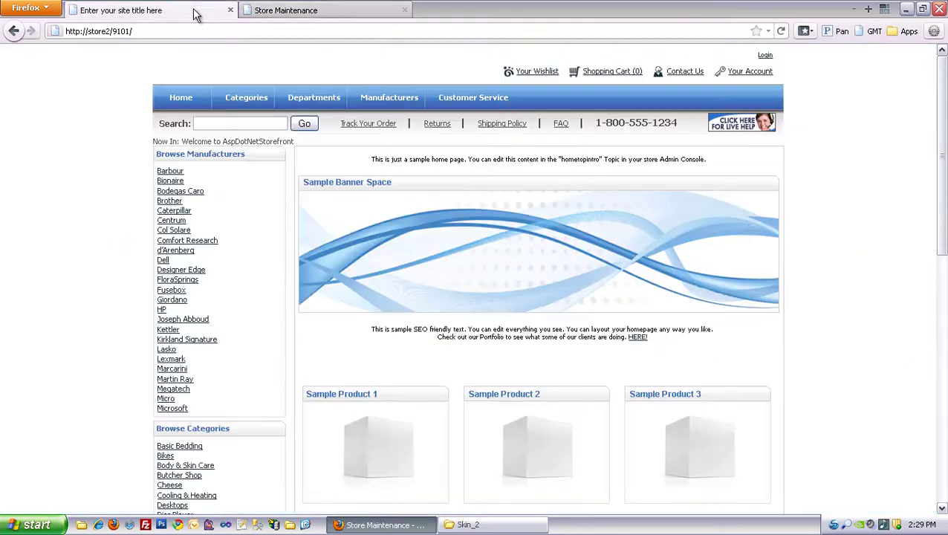
pyautogui.click(108, 31)
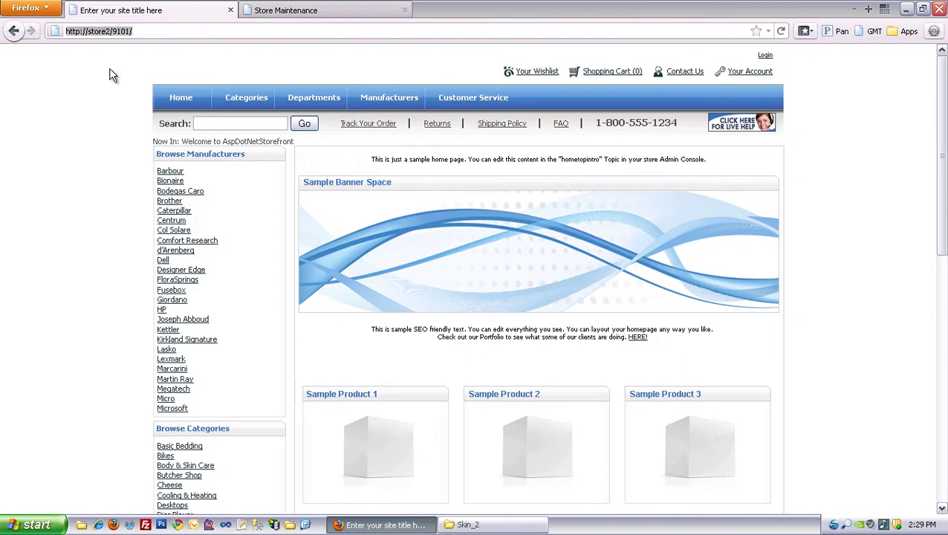
pyautogui.click(112, 30)
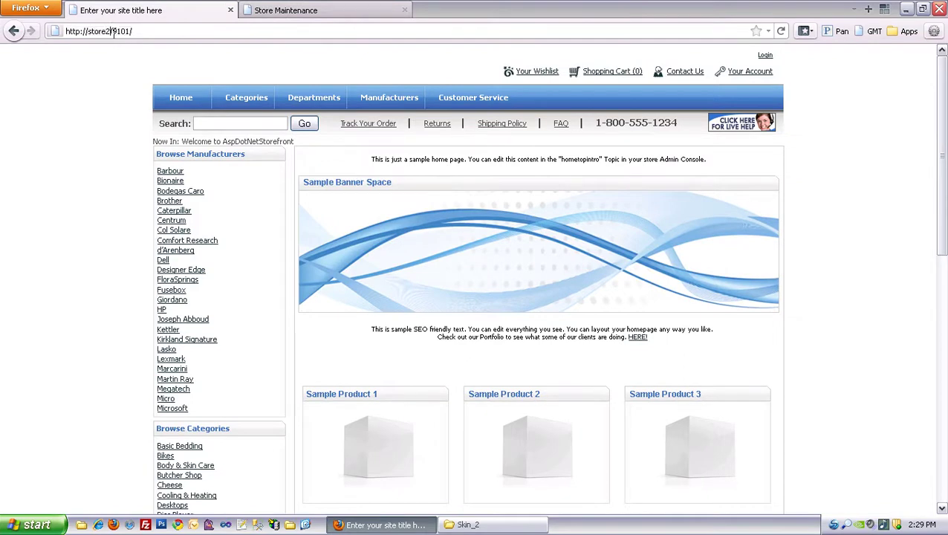
pyautogui.press('BackSpace')
pyautogui.write('1')
pyautogui.press('Return')
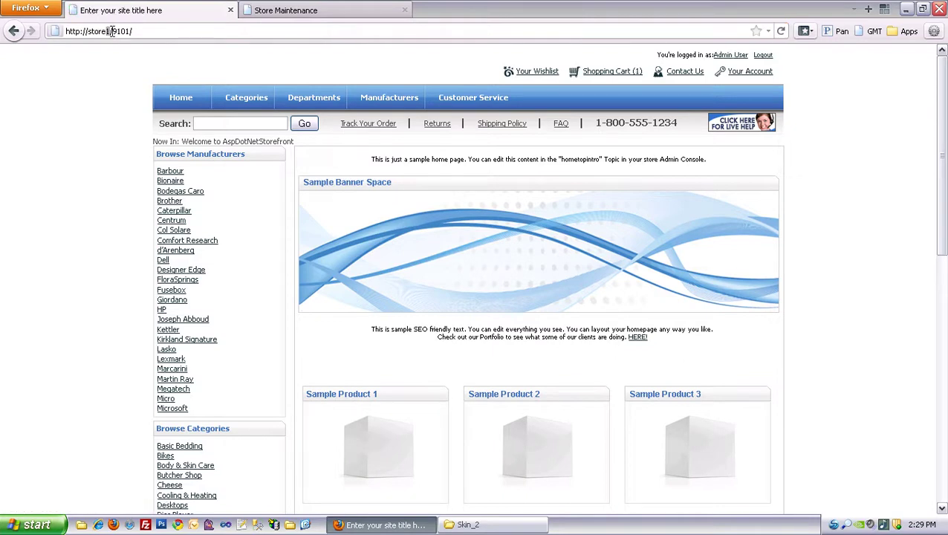
pyautogui.press('BackSpace')
pyautogui.write('2')
pyautogui.press('Return')
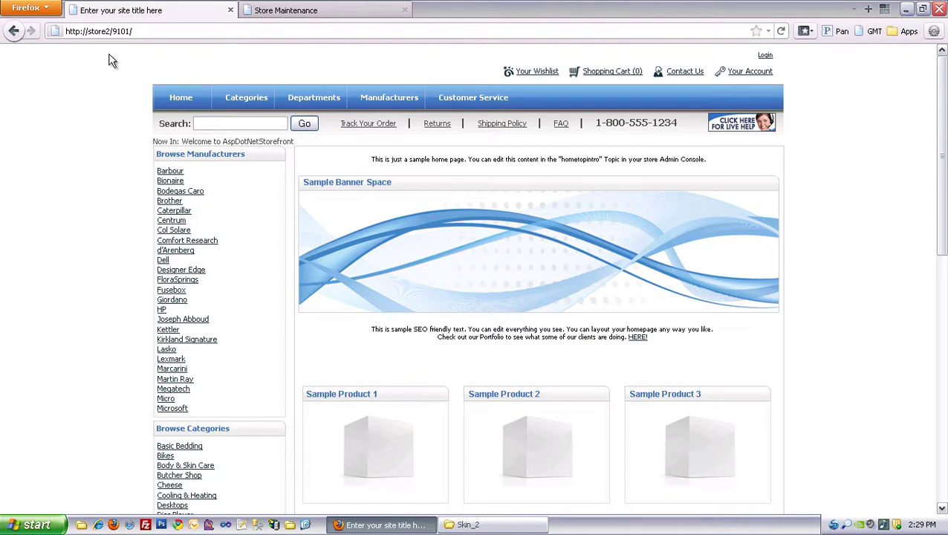
pyautogui.click(934, 31)
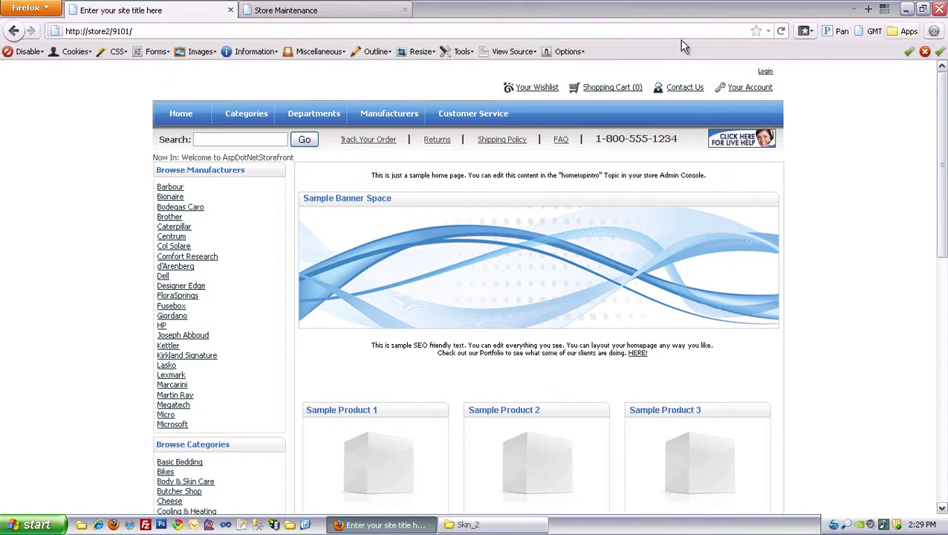
pyautogui.click(70, 52)
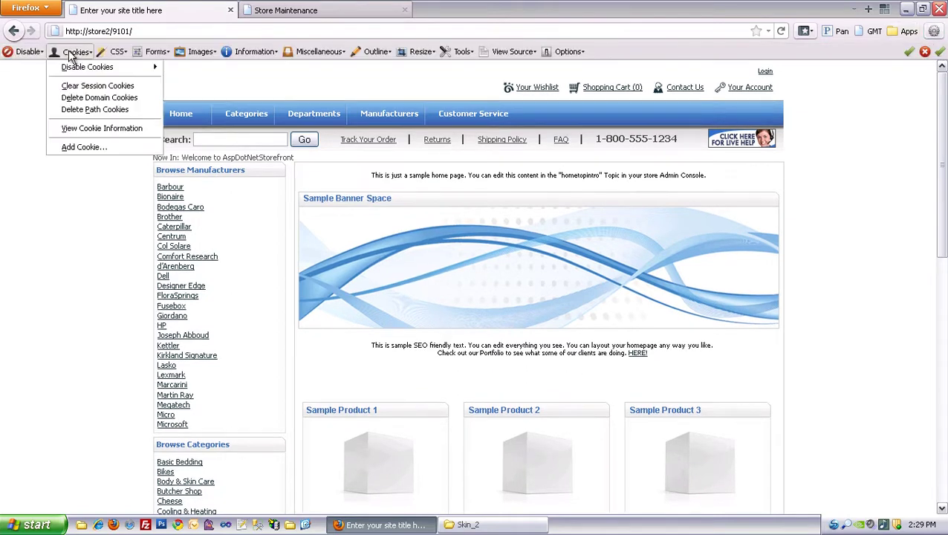
pyautogui.click(95, 109)
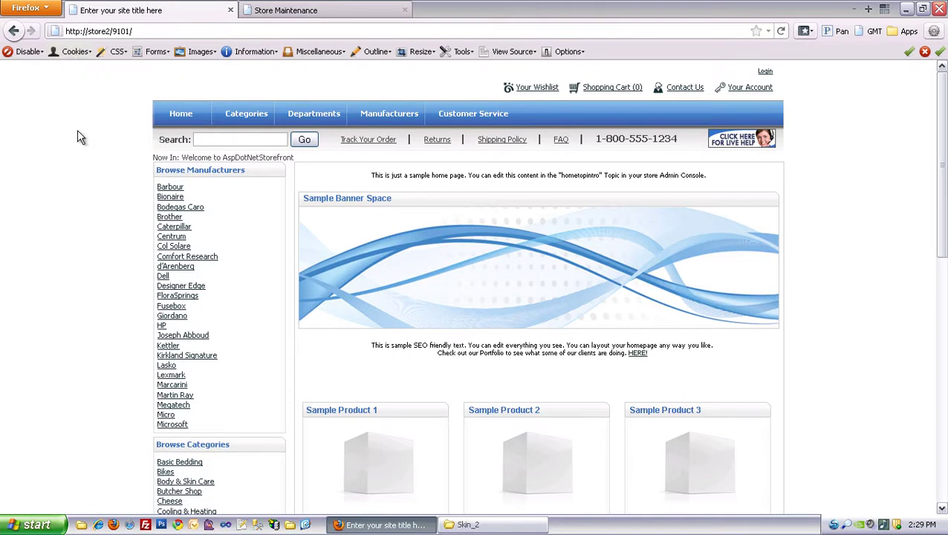
pyautogui.click(934, 31)
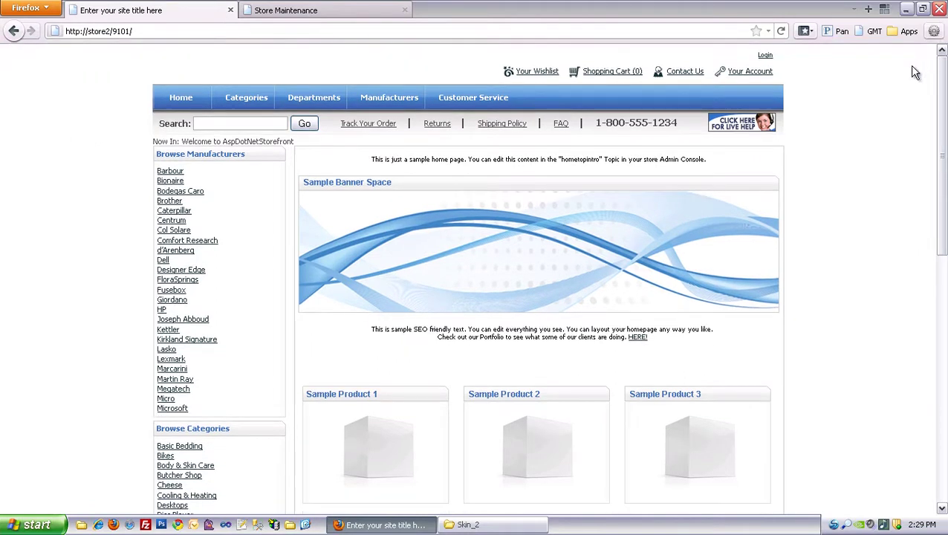
pyautogui.click(104, 30)
pyautogui.press('Return')
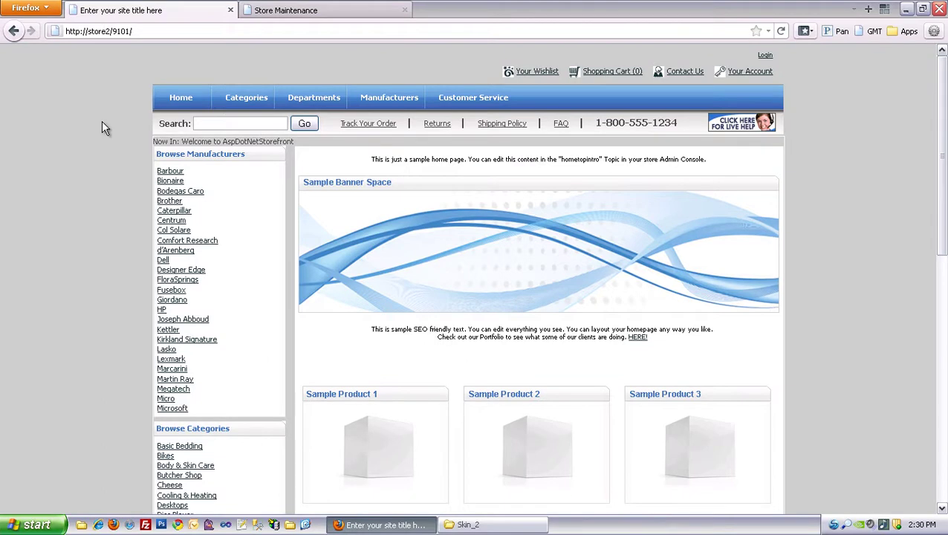
# Step: Preview the Store2 storefront in the first skin by adding ?skinid=1 to its URL
pyautogui.click(148, 31)
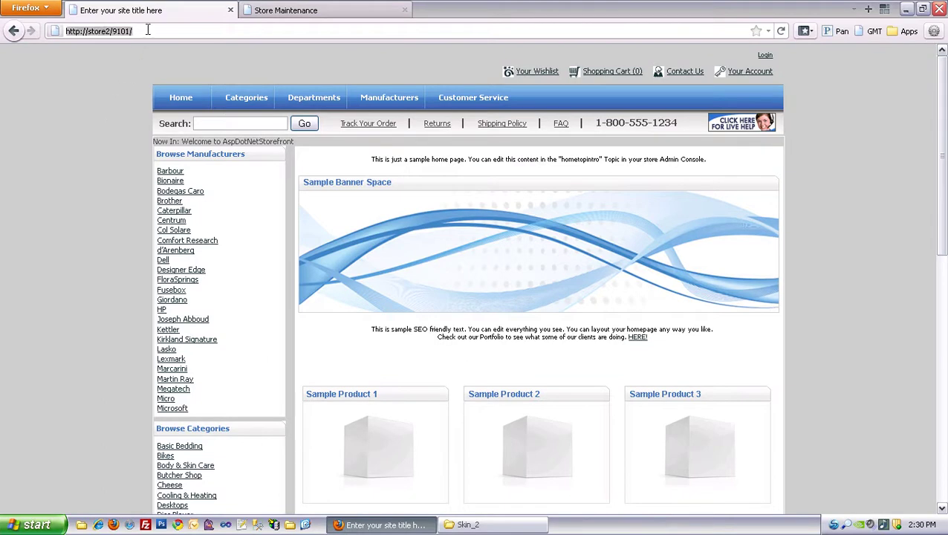
pyautogui.click(153, 32)
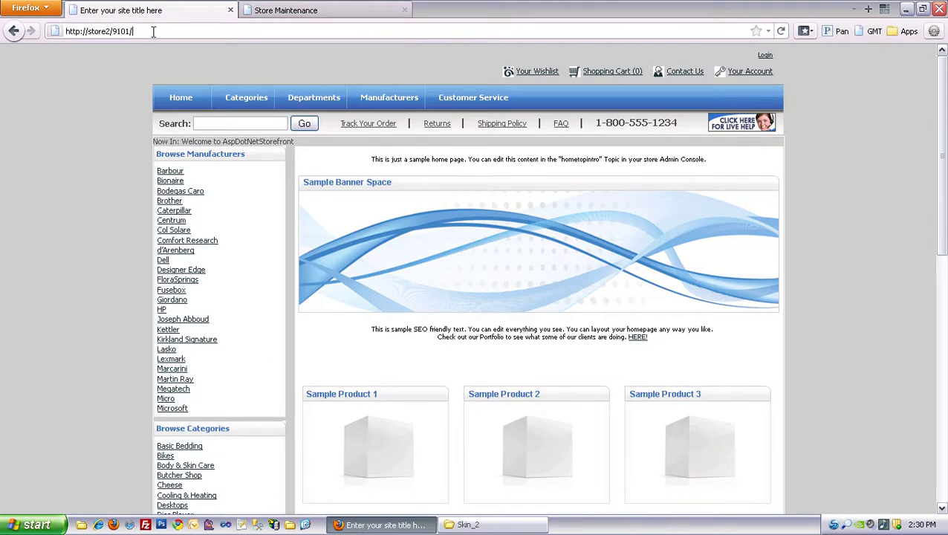
pyautogui.write('?skin')
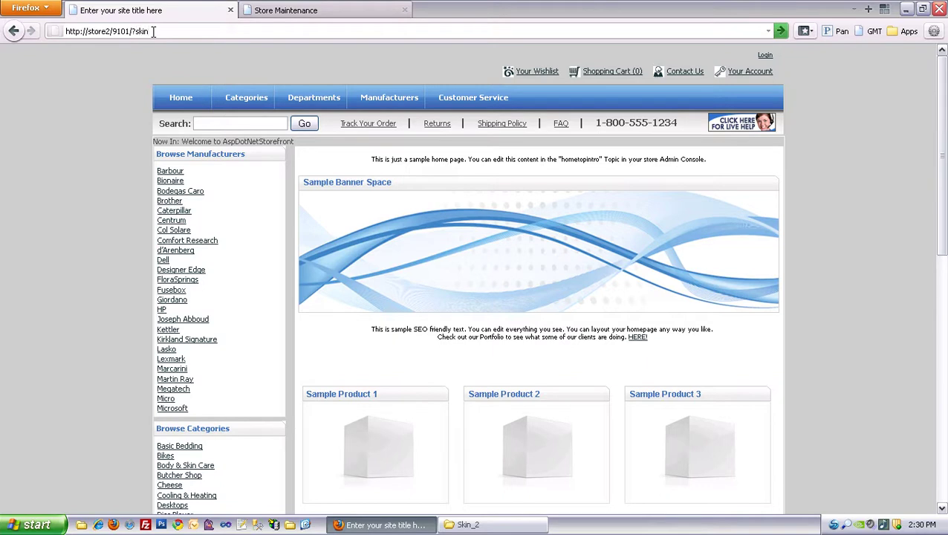
pyautogui.write('id=1')
pyautogui.press('Return')
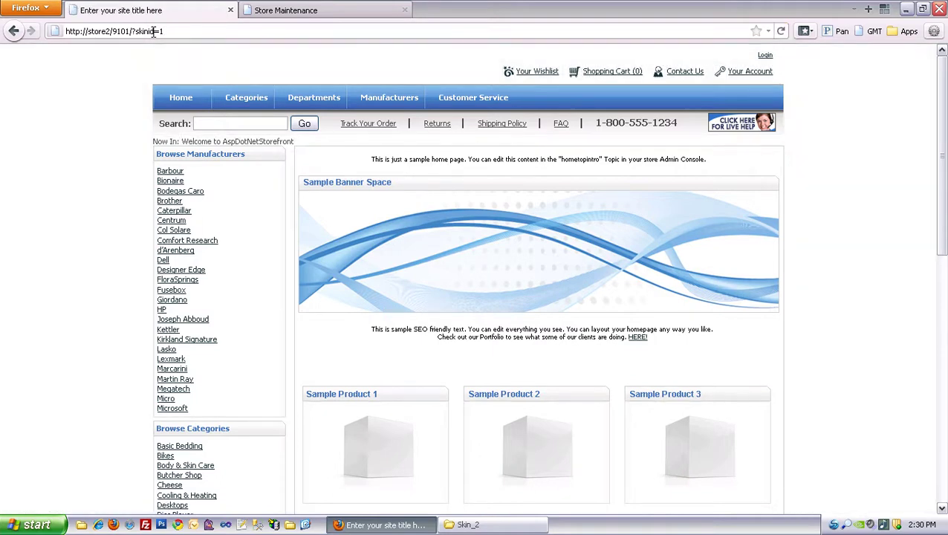
# Step: Load the Store2 storefront with skinid=2 in its URL and return to the Store Maintenance page
pyautogui.moveTo(158, 31); pyautogui.dragTo(166, 32)
pyautogui.write('2')
pyautogui.press('Return')
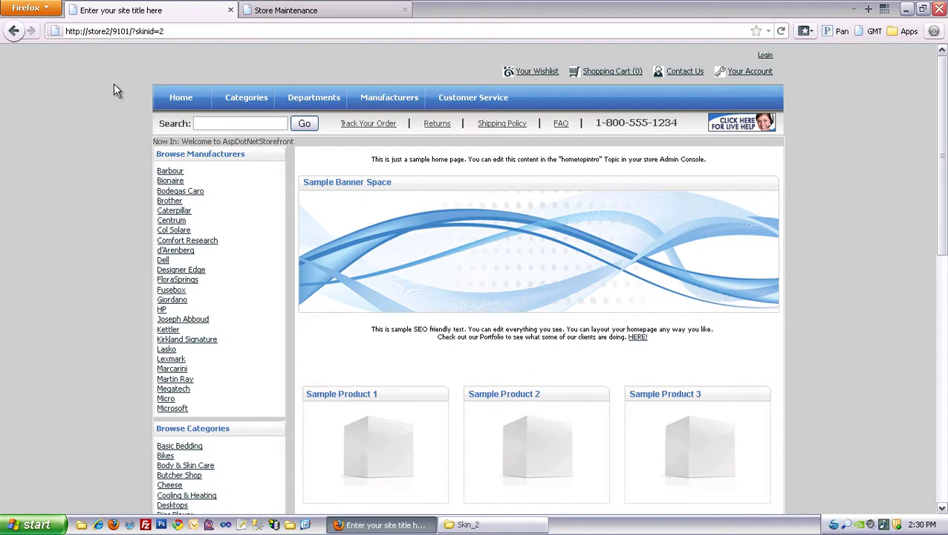
pyautogui.click(357, 9)
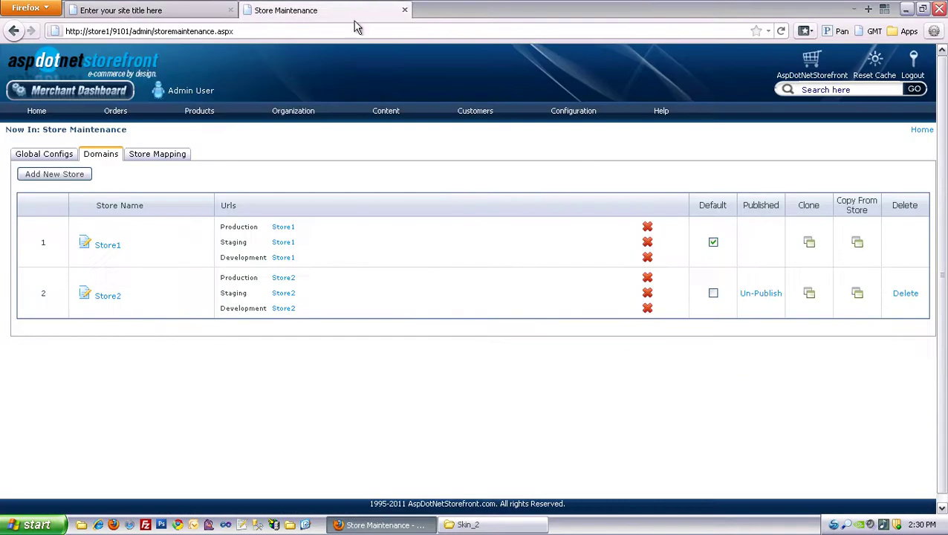